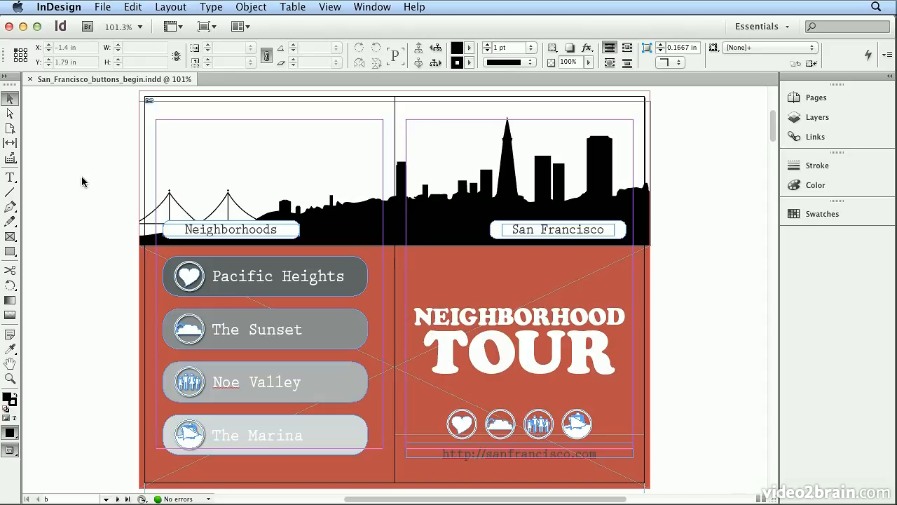
# Select the web address text on the cover and switch the workspace to Interactive for PDF.
pyautogui.click(470, 454)
pyautogui.tripleClick(470, 454)
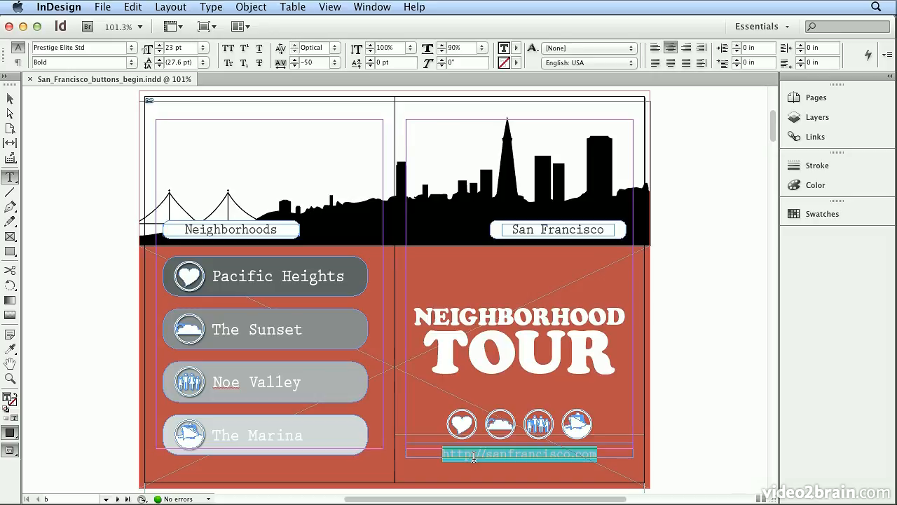
pyautogui.click(746, 25)
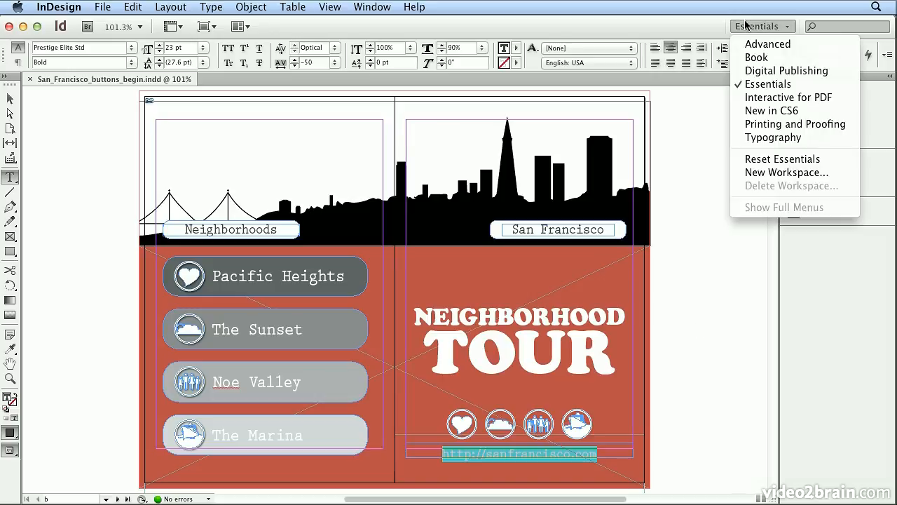
pyautogui.click(766, 97)
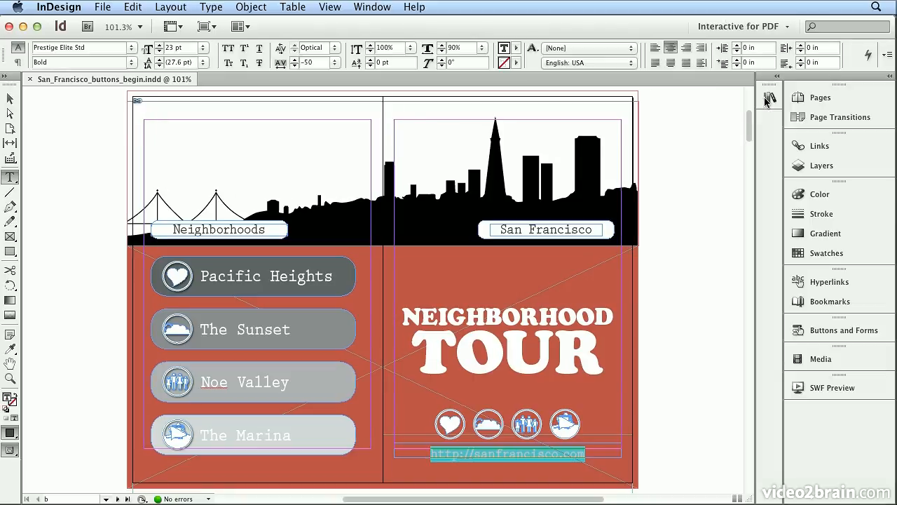
# Create a new hyperlink from the selected URL text.
pyautogui.click(829, 281)
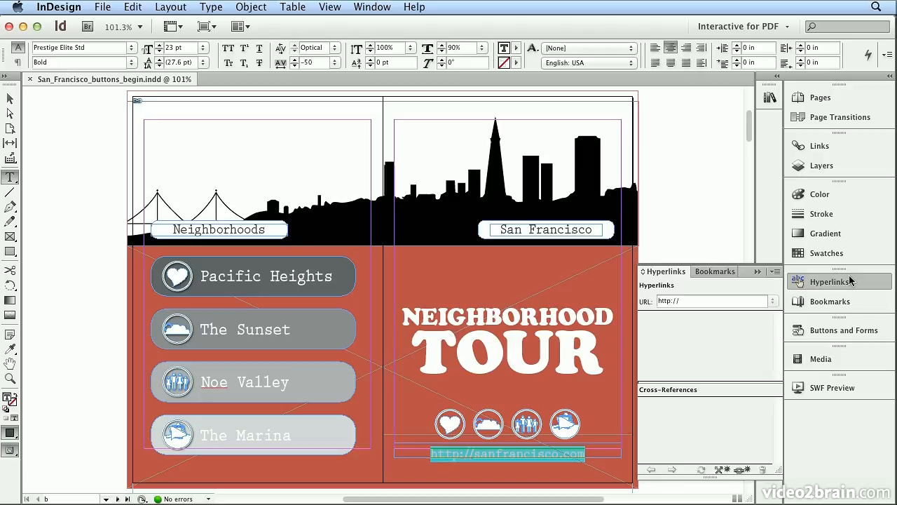
pyautogui.click(774, 272)
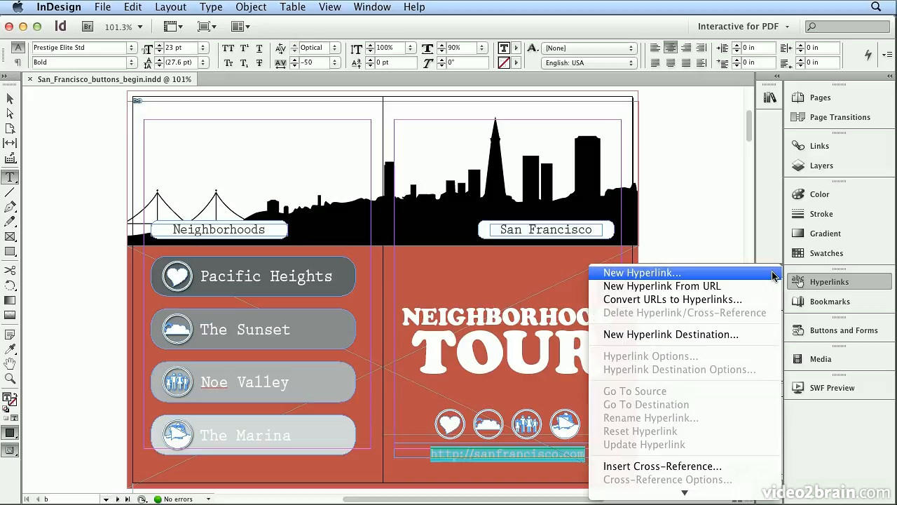
pyautogui.click(705, 291)
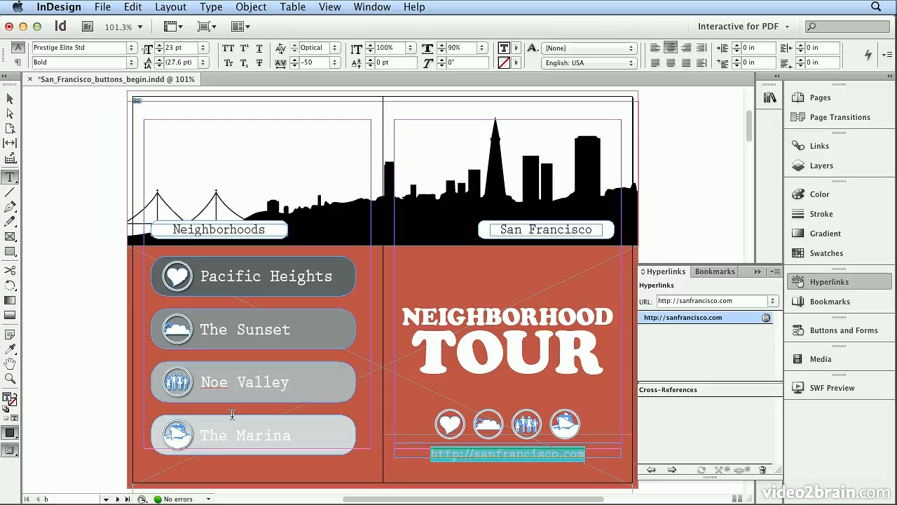
# On the next spread, make the PACIFIC HEIGHTS heading a text anchor destination named Pacific Heights.
pyautogui.click(120, 498)
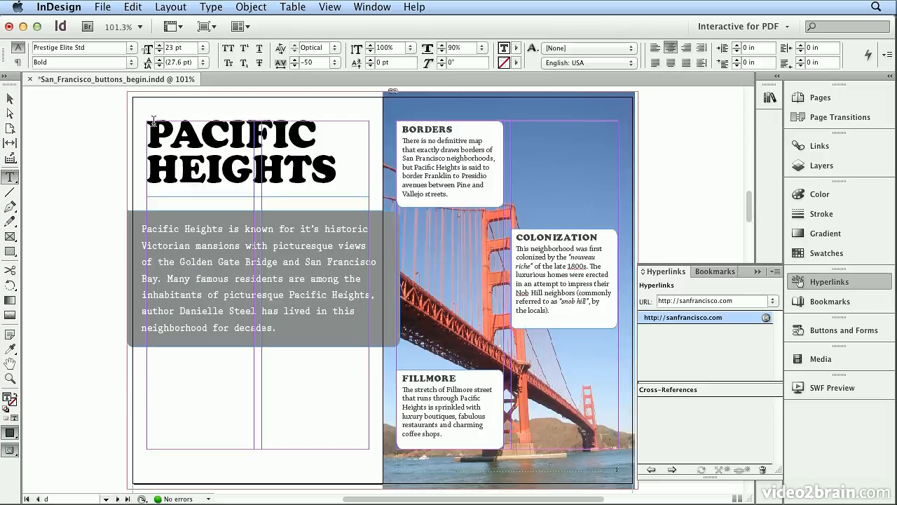
pyautogui.moveTo(151, 125); pyautogui.dragTo(337, 160)
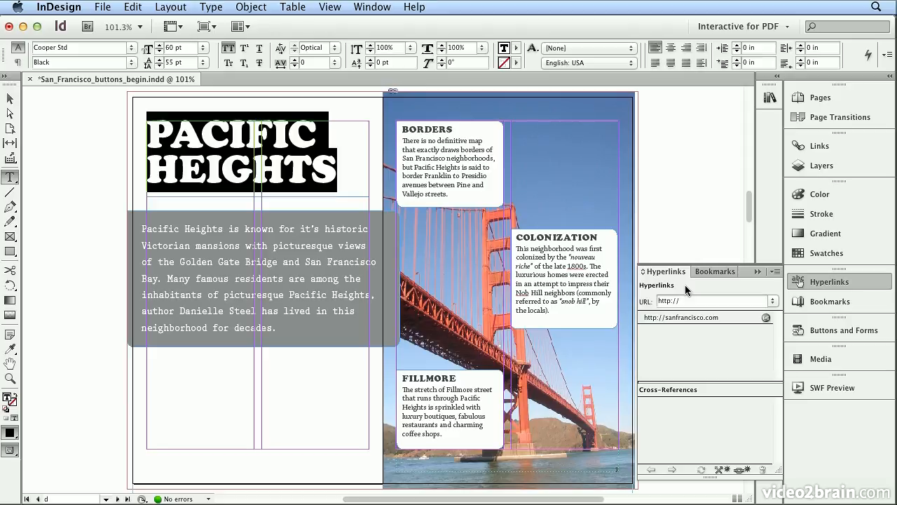
pyautogui.click(774, 272)
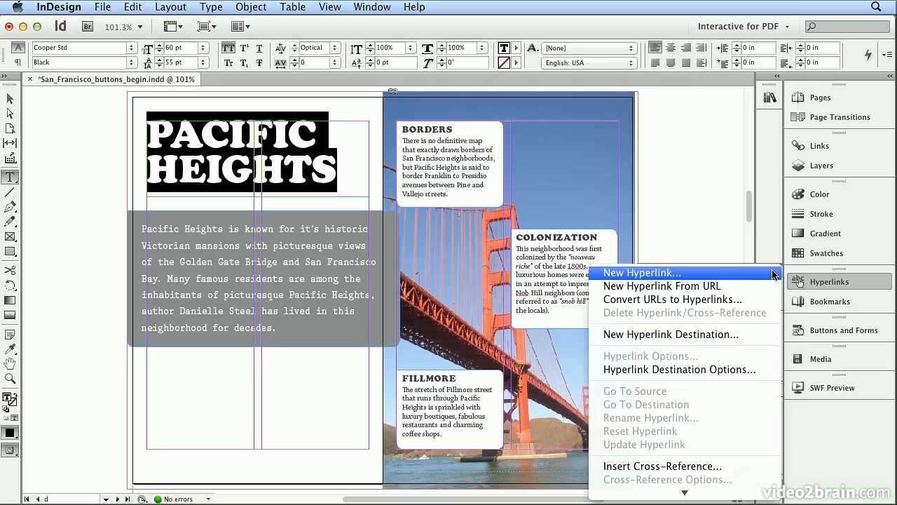
pyautogui.click(757, 336)
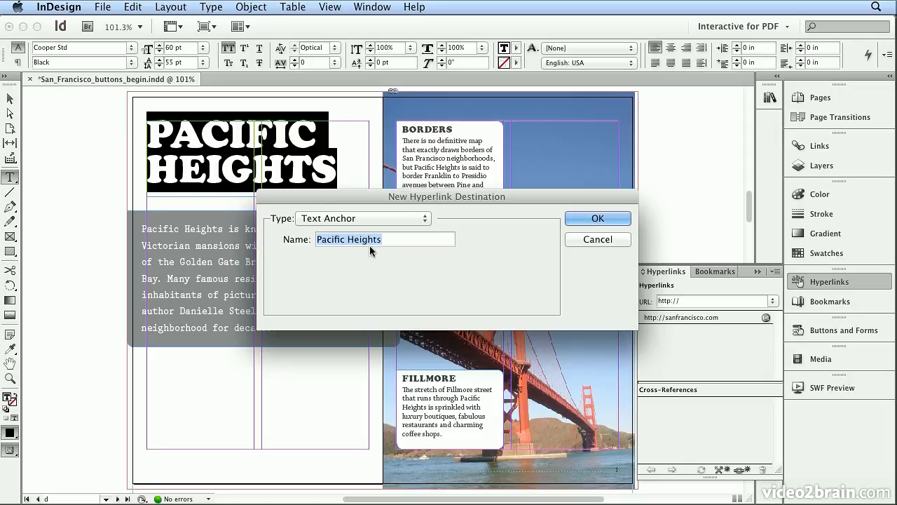
pyautogui.click(575, 220)
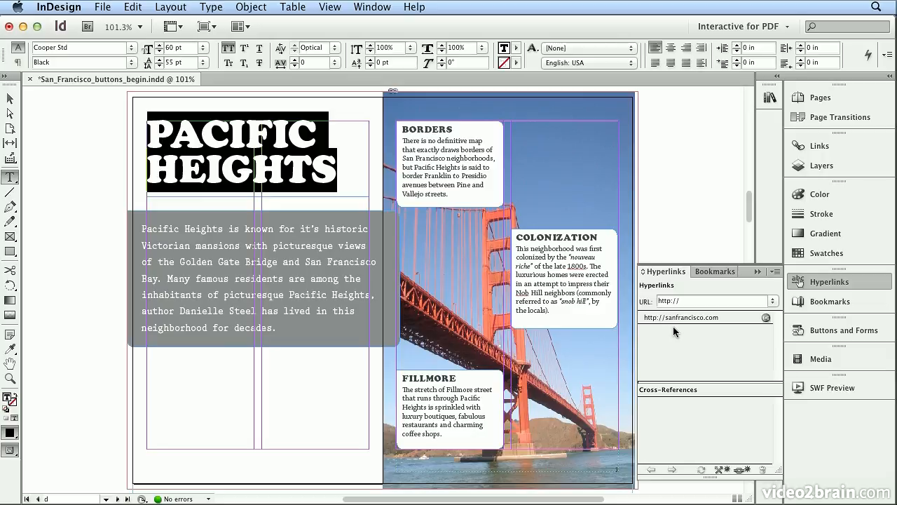
# Create a new hyperlink to the Pacific Heights text anchor in this document.
pyautogui.click(777, 271)
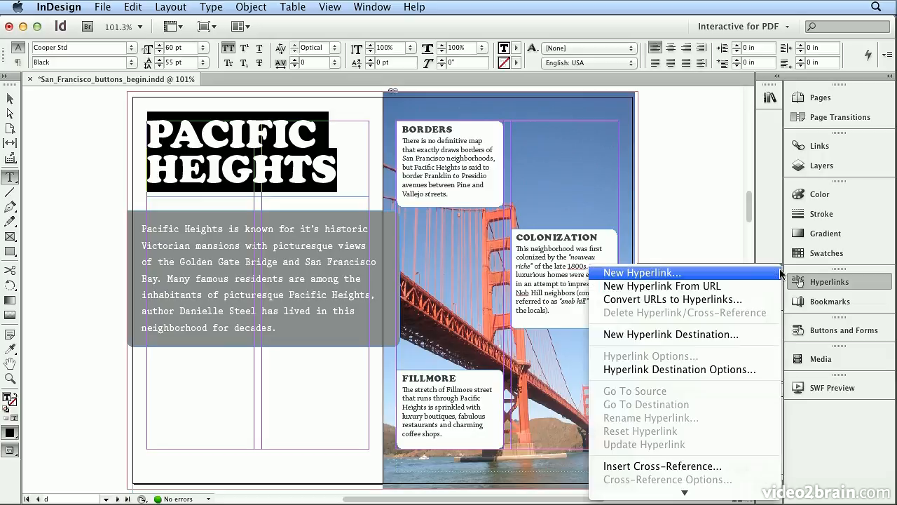
pyautogui.click(726, 273)
pyautogui.click(393, 154)
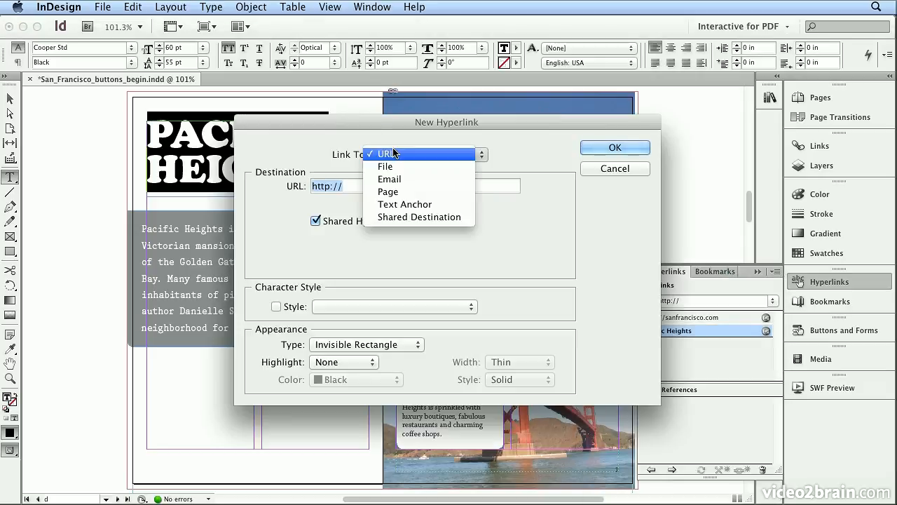
pyautogui.click(404, 204)
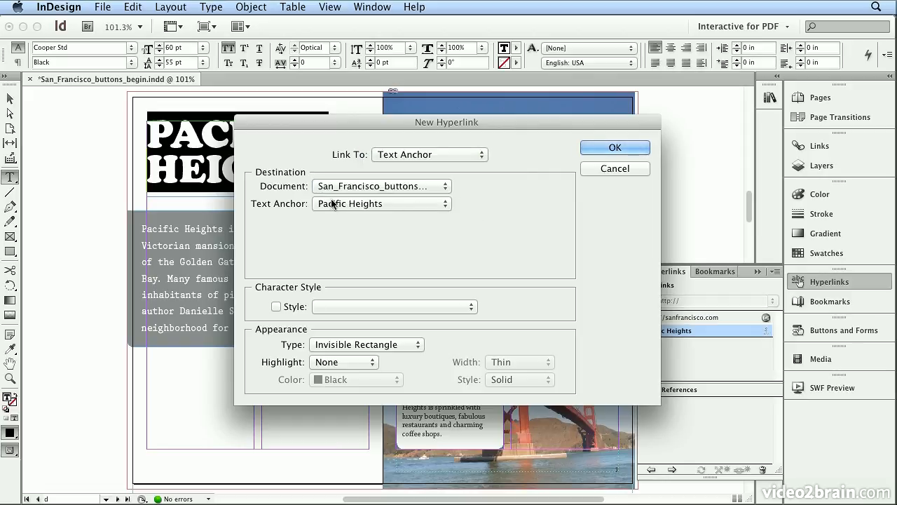
pyautogui.click(605, 147)
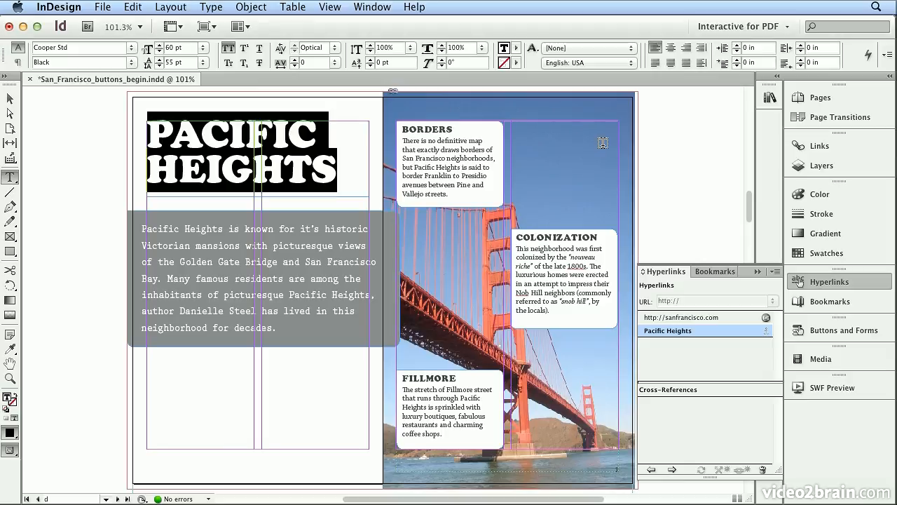
# On the next spread, make THE SUNSET heading a text anchor destination named The Sunset.
pyautogui.click(119, 498)
pyautogui.moveTo(345, 187); pyautogui.dragTo(140, 130)
pyautogui.click(775, 271)
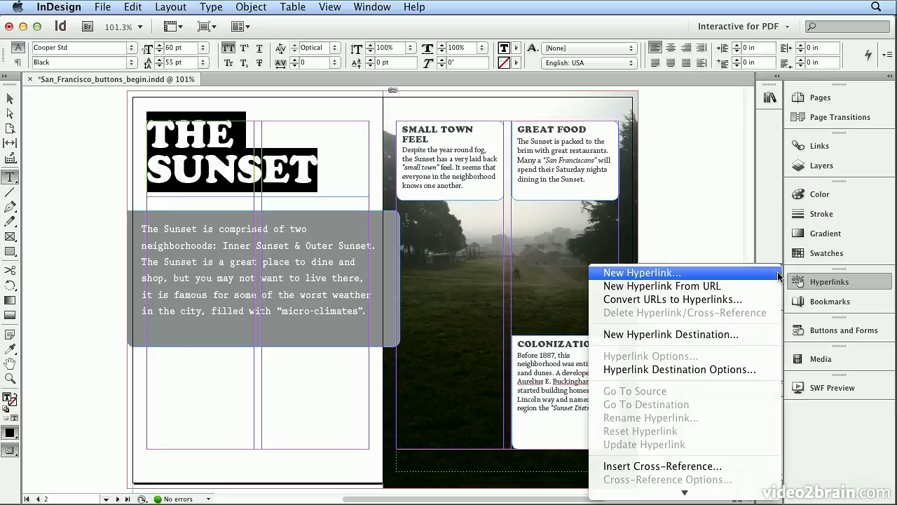
pyautogui.click(761, 335)
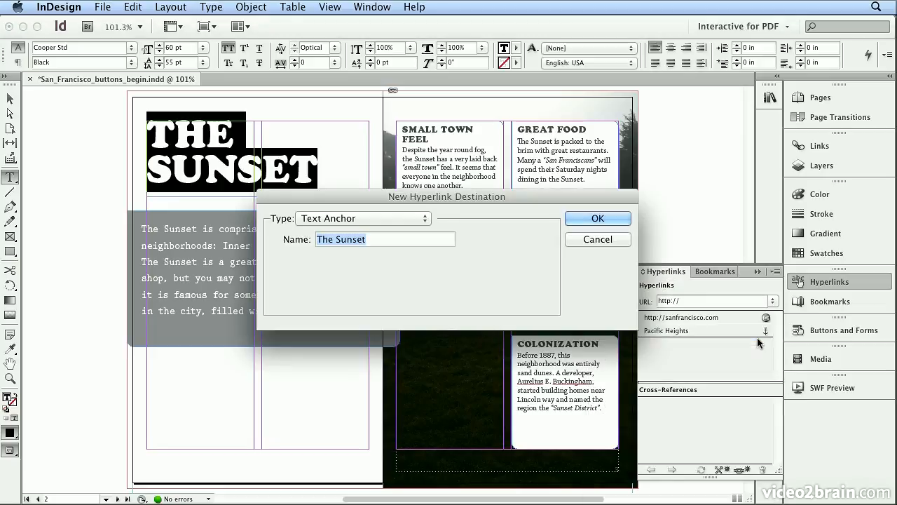
pyautogui.click(574, 222)
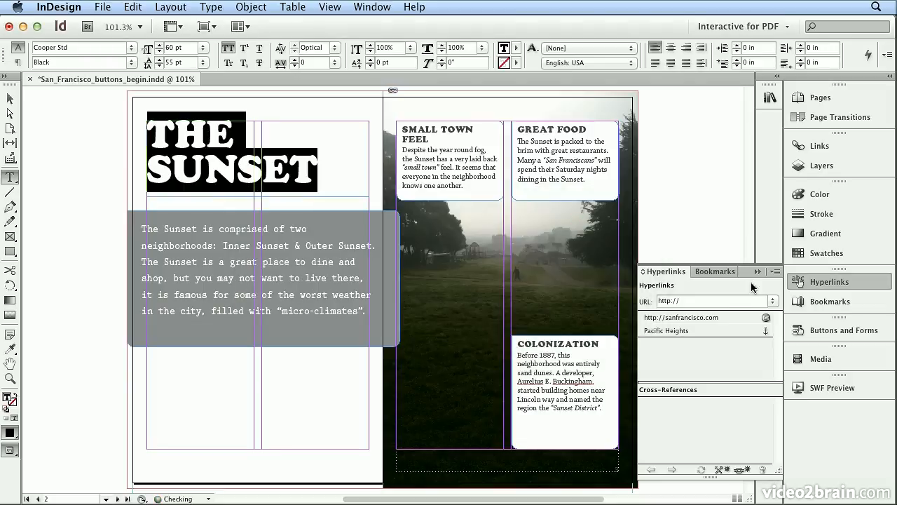
# Create a new hyperlink linking to The Sunset text anchor in this document.
pyautogui.click(776, 273)
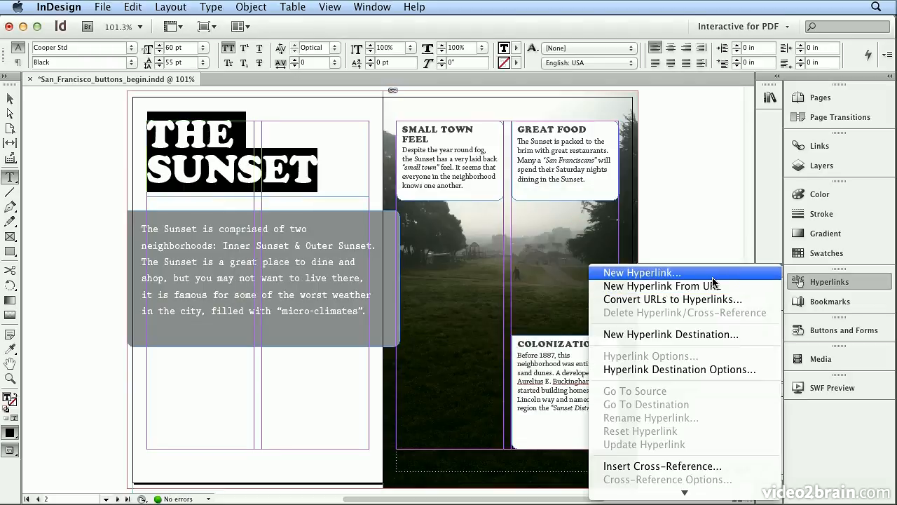
pyautogui.click(684, 275)
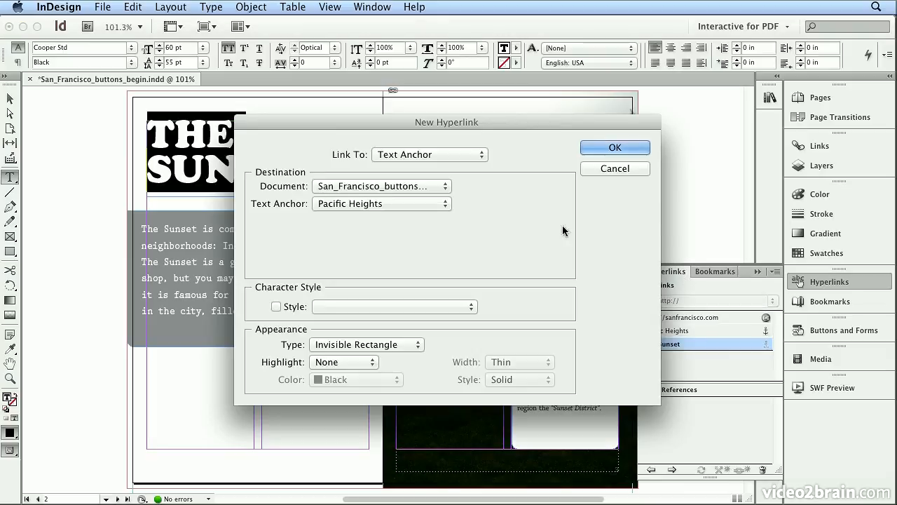
pyautogui.click(440, 203)
pyautogui.click(435, 212)
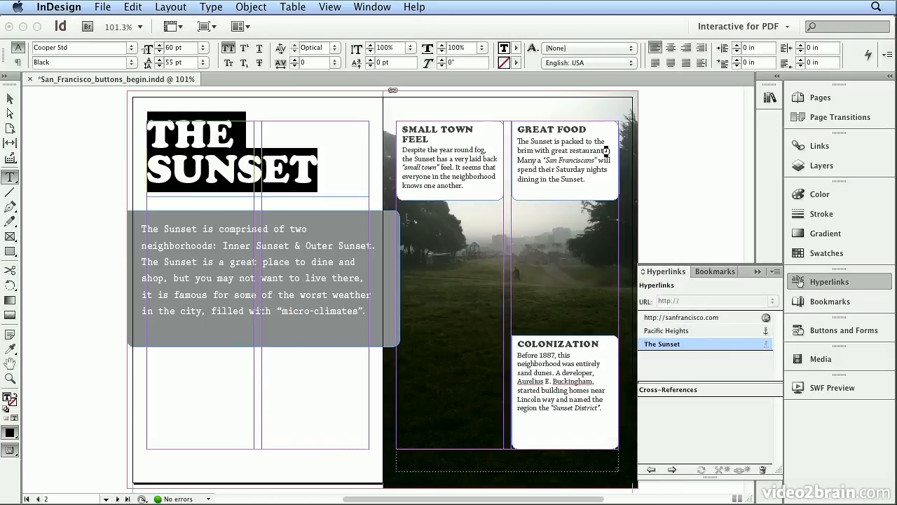
pyautogui.click(609, 148)
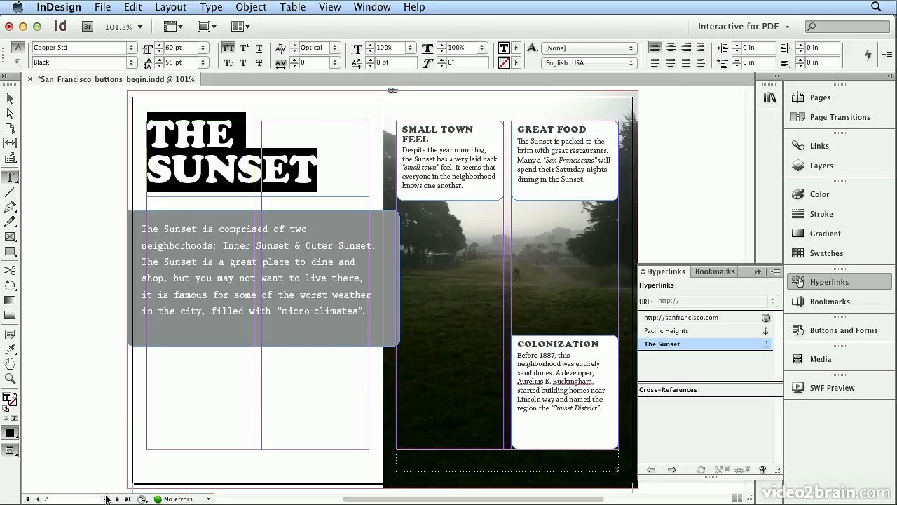
# Return to the cover spread and convert the Pacific Heights graphic into a button.
pyautogui.click(823, 100)
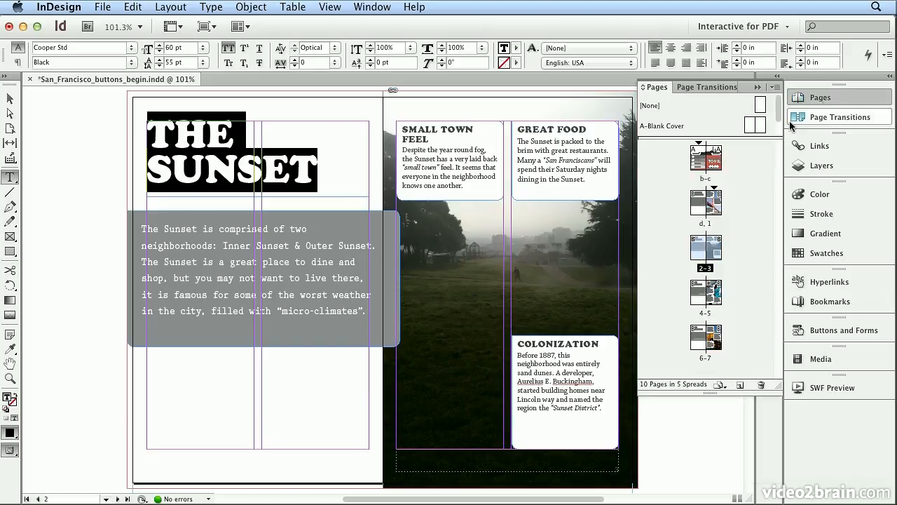
pyautogui.doubleClick(706, 179)
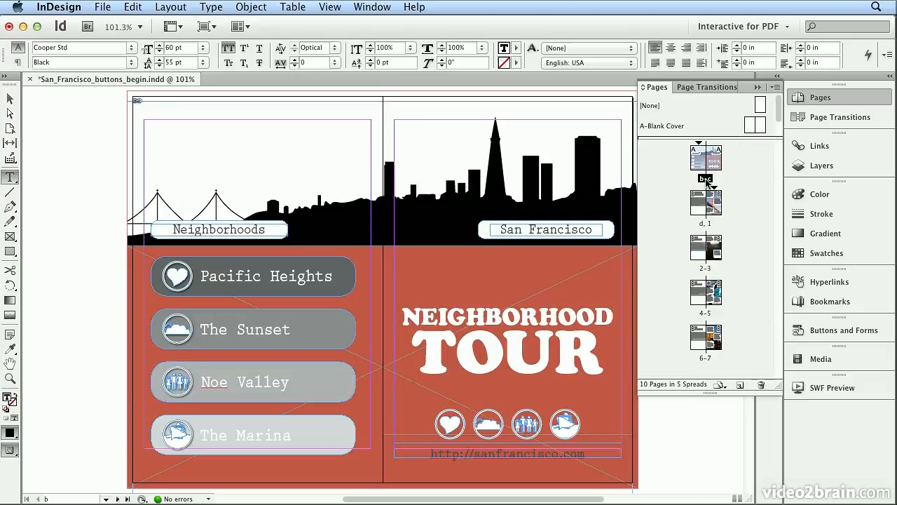
pyautogui.click(10, 99)
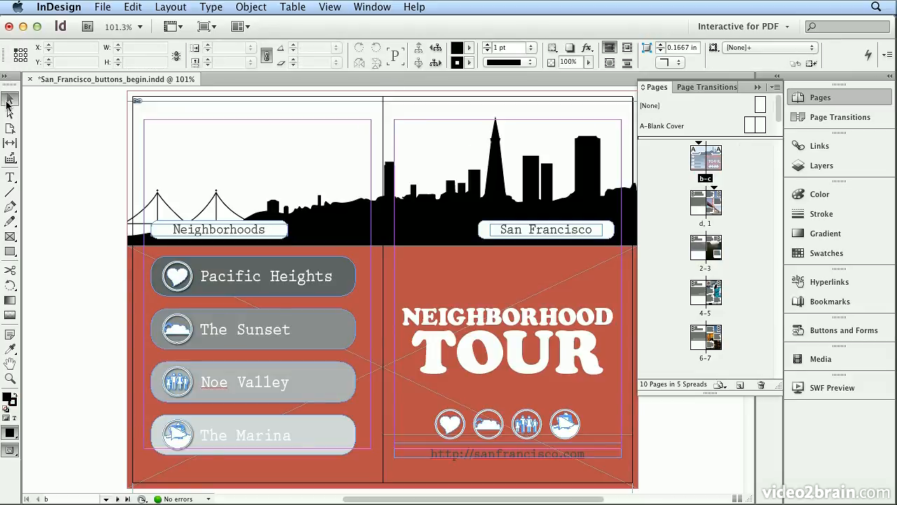
pyautogui.click(191, 277)
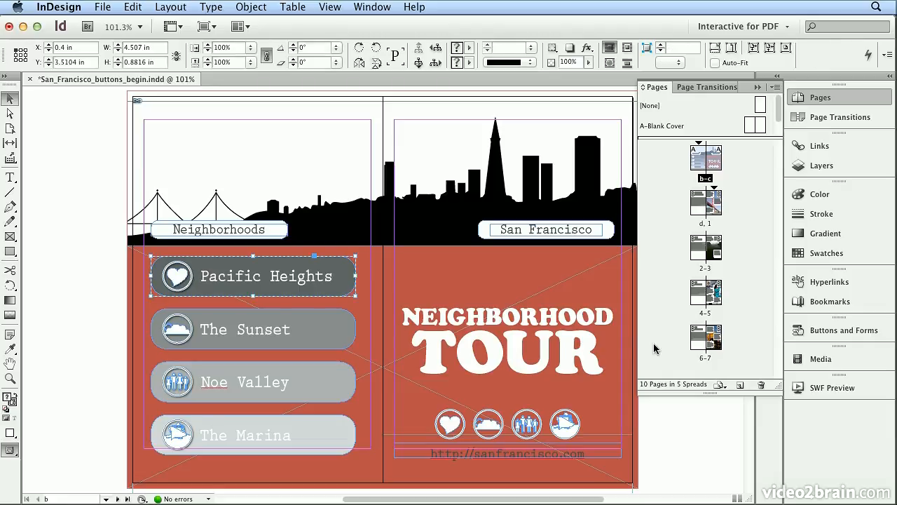
pyautogui.click(830, 340)
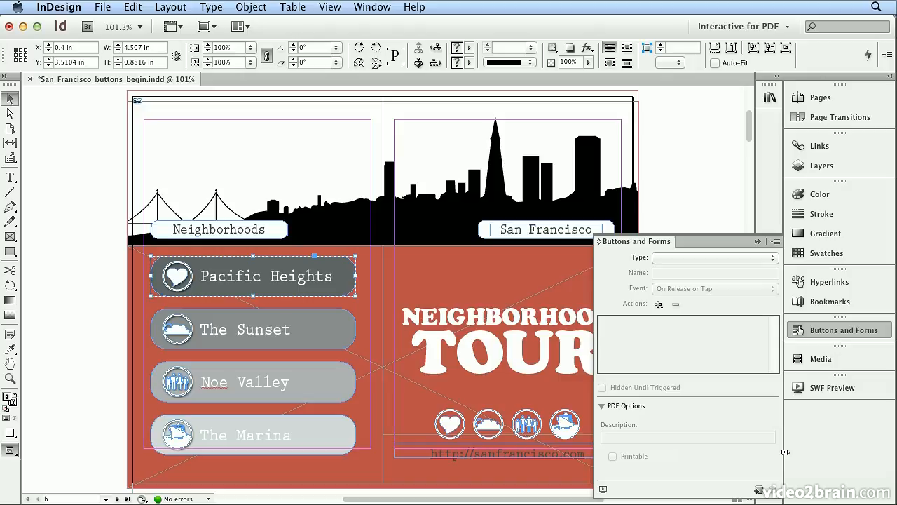
pyautogui.click(758, 490)
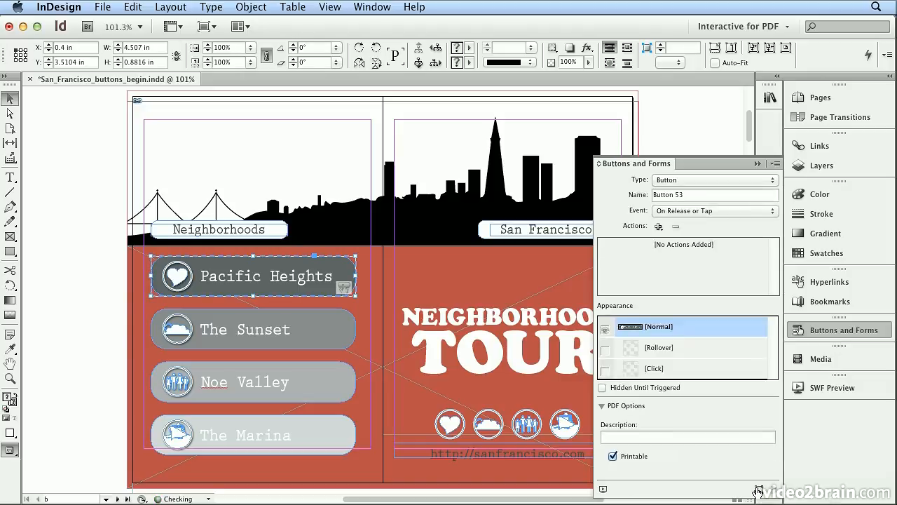
# Name the button PacHeights.
pyautogui.click(697, 195)
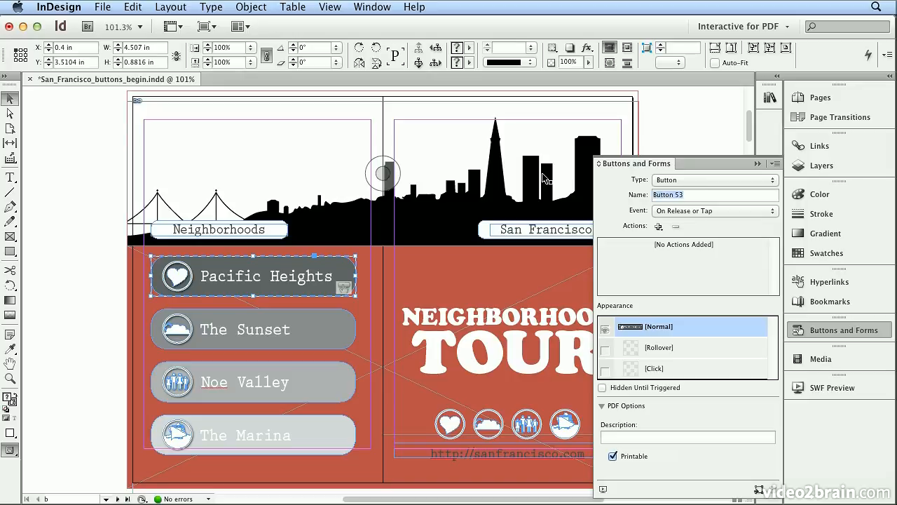
pyautogui.write('PacHeights')
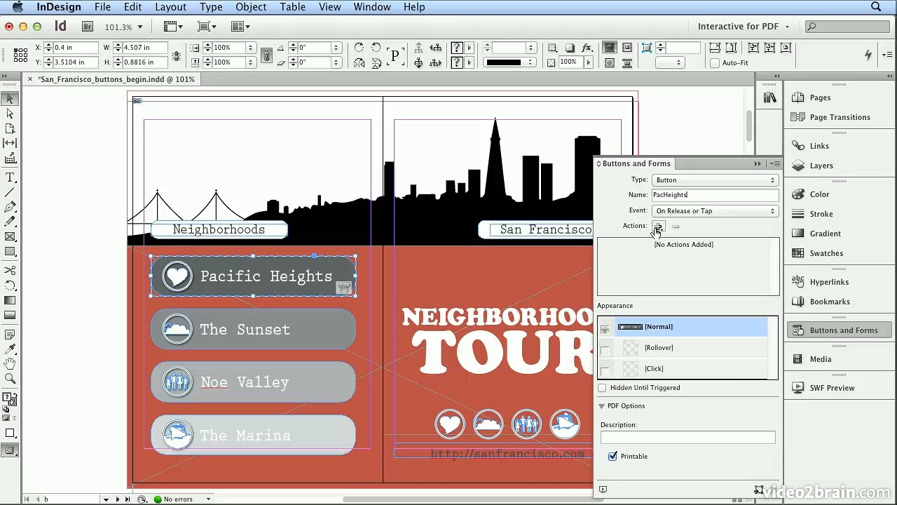
# Add a Go To Destination action targeting Pacific Heights, with zoom set to Fit In Window.
pyautogui.click(658, 226)
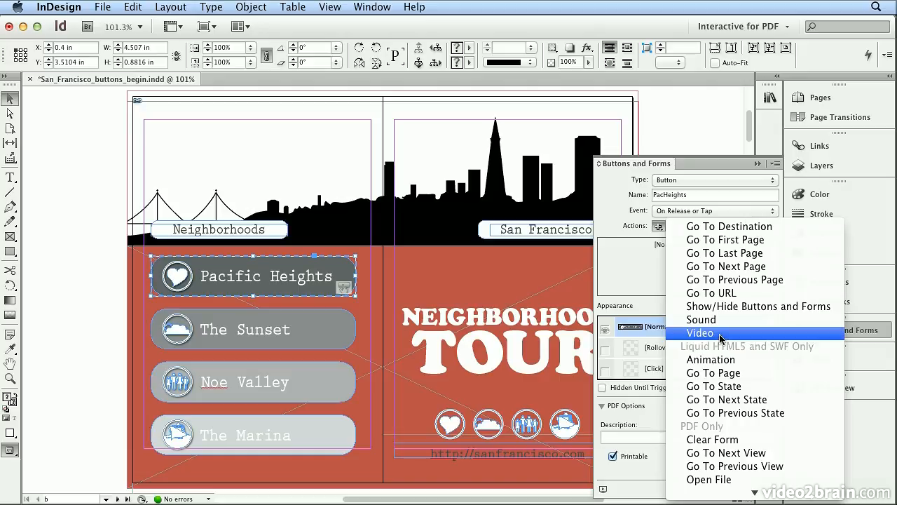
pyautogui.click(749, 231)
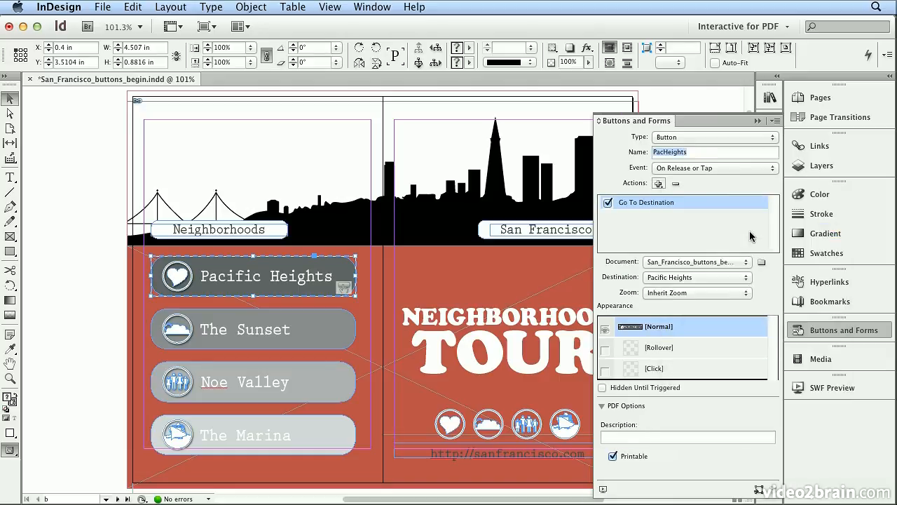
pyautogui.click(676, 279)
pyautogui.click(687, 278)
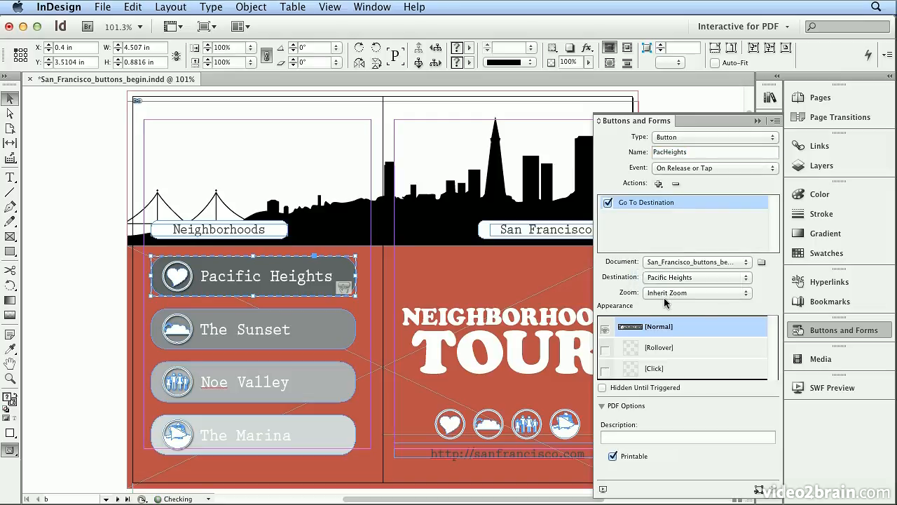
pyautogui.click(666, 293)
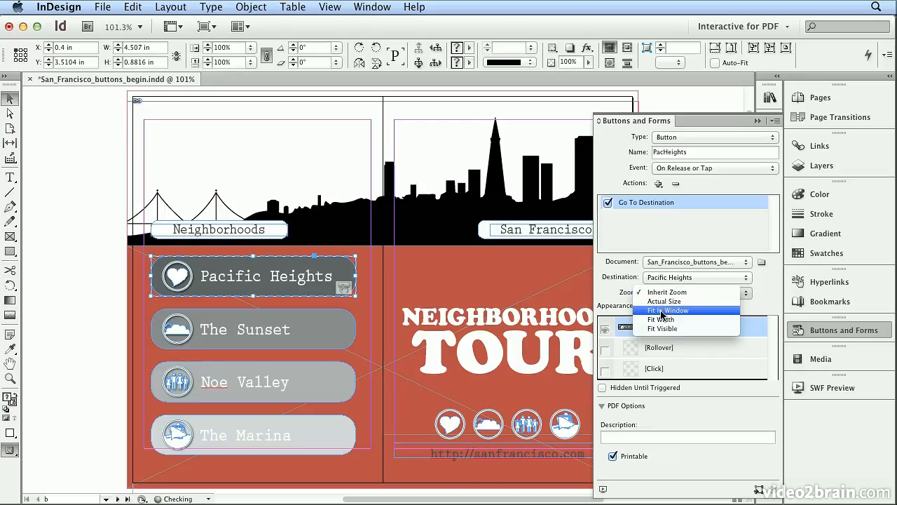
pyautogui.click(661, 312)
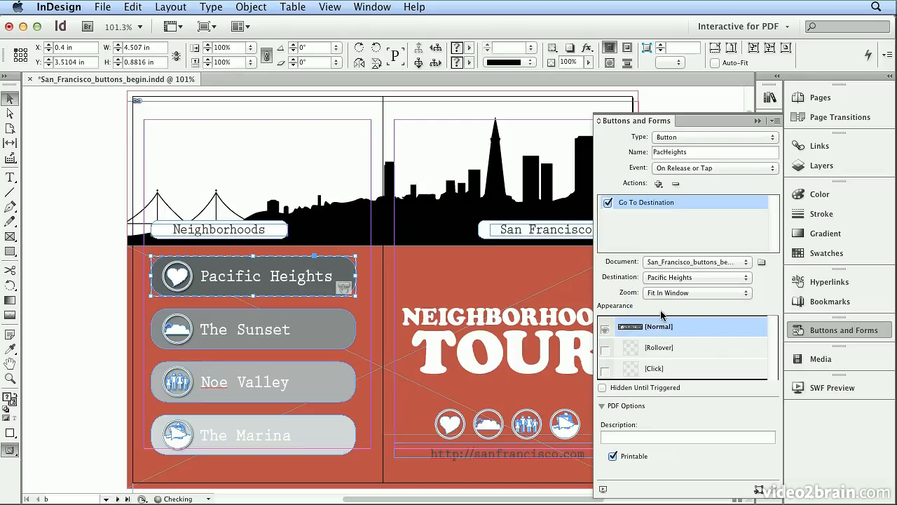
# Convert The Sunset graphic on the cover into a button and name it Sunset.
pyautogui.click(330, 348)
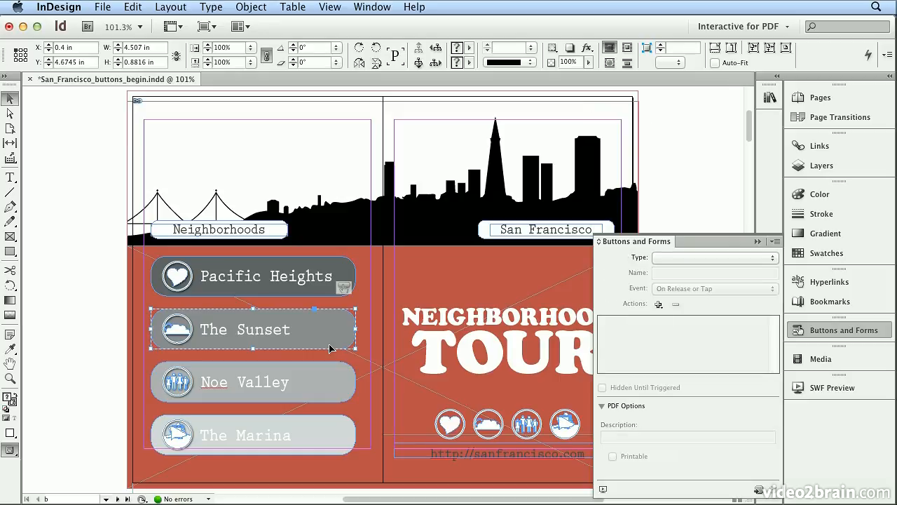
pyautogui.click(758, 491)
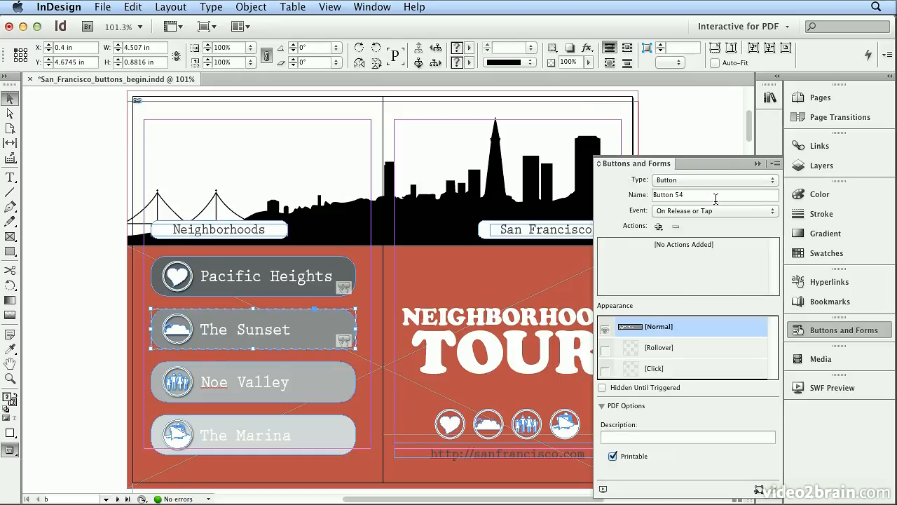
pyautogui.moveTo(705, 194); pyautogui.dragTo(587, 186)
pyautogui.write('Sunset')
# Add a Go To Destination action targeting The Sunset, with zoom set to Fit In Window.
pyautogui.click(659, 225)
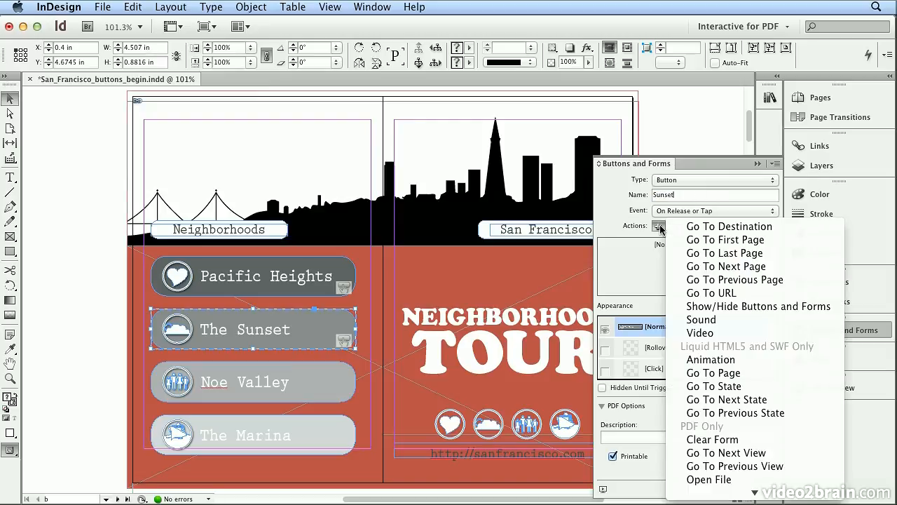
pyautogui.click(696, 227)
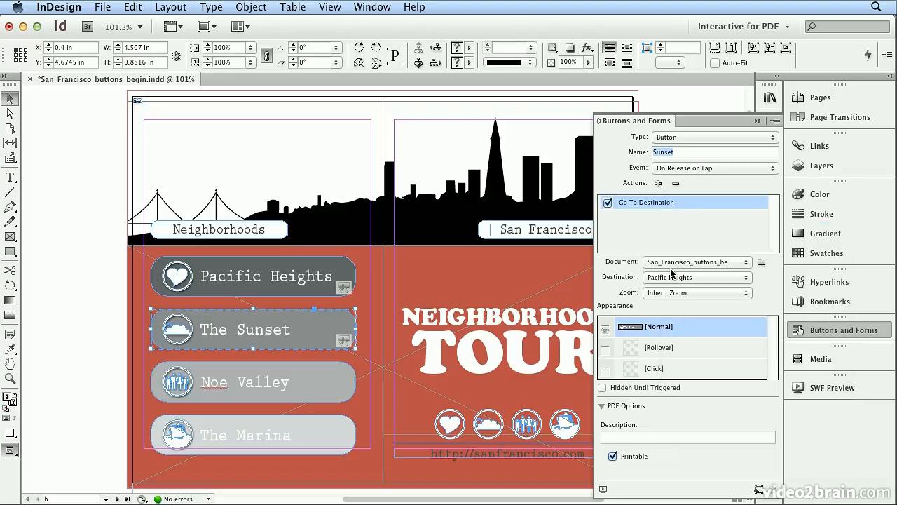
pyautogui.click(664, 277)
pyautogui.click(665, 285)
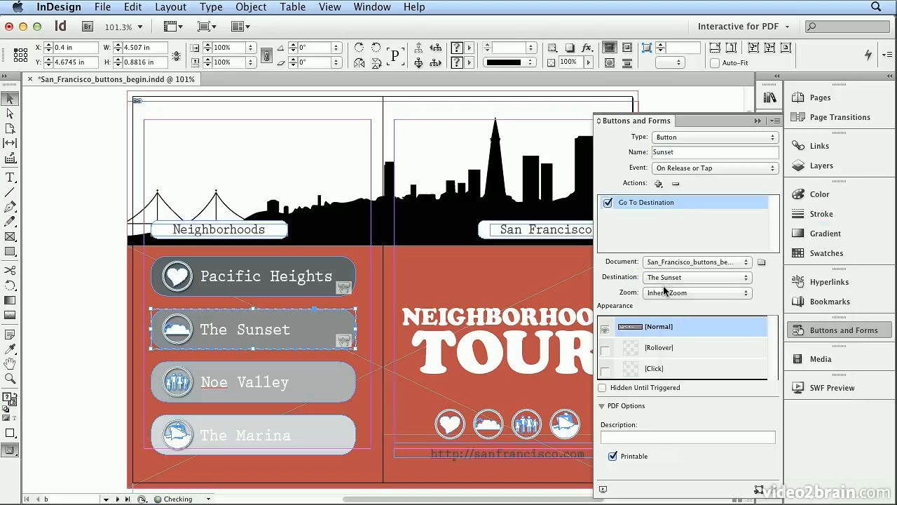
pyautogui.click(663, 293)
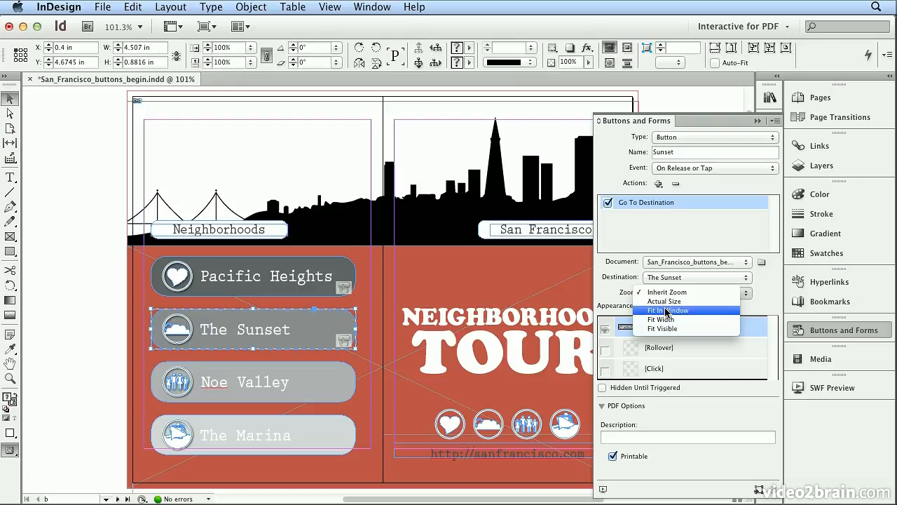
pyautogui.click(667, 311)
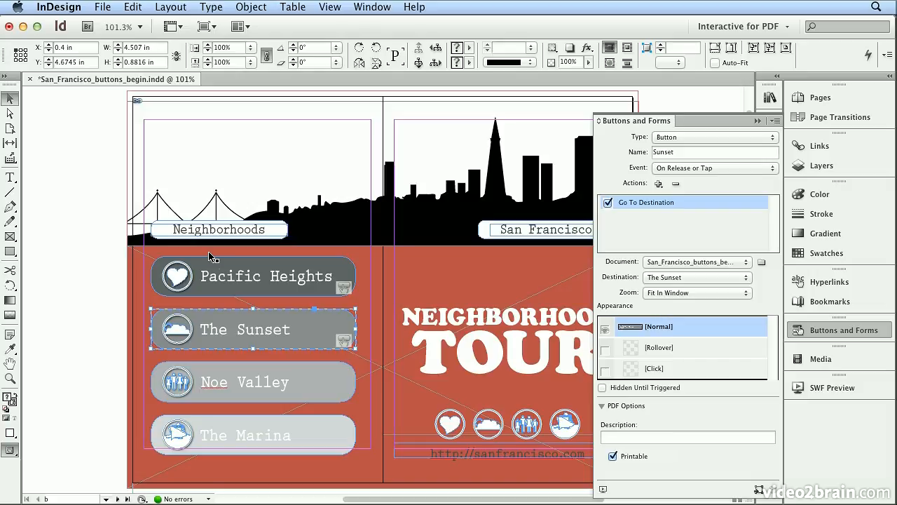
# Add a Rollover state to the Sunset button and fill its shape with the C=0 M=0 Y=0 K=100 swatch at 100% tint.
pyautogui.click(688, 350)
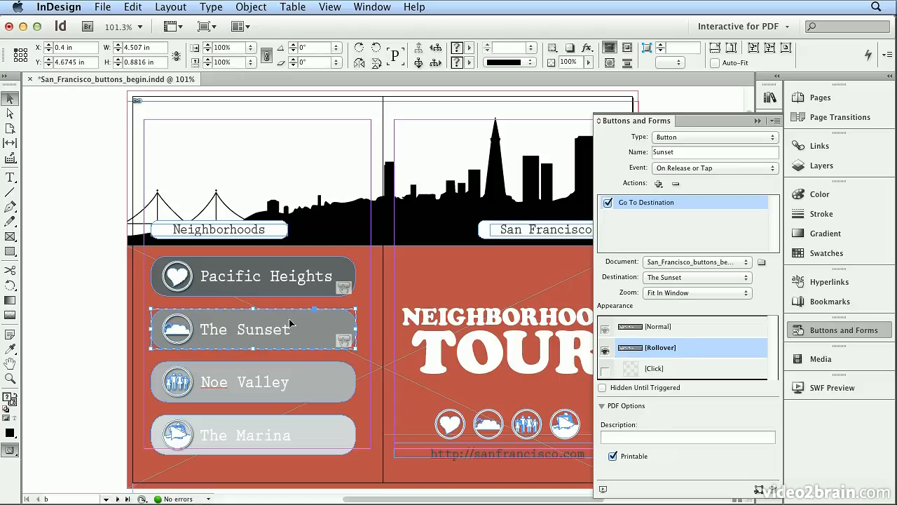
pyautogui.click(11, 115)
pyautogui.click(76, 271)
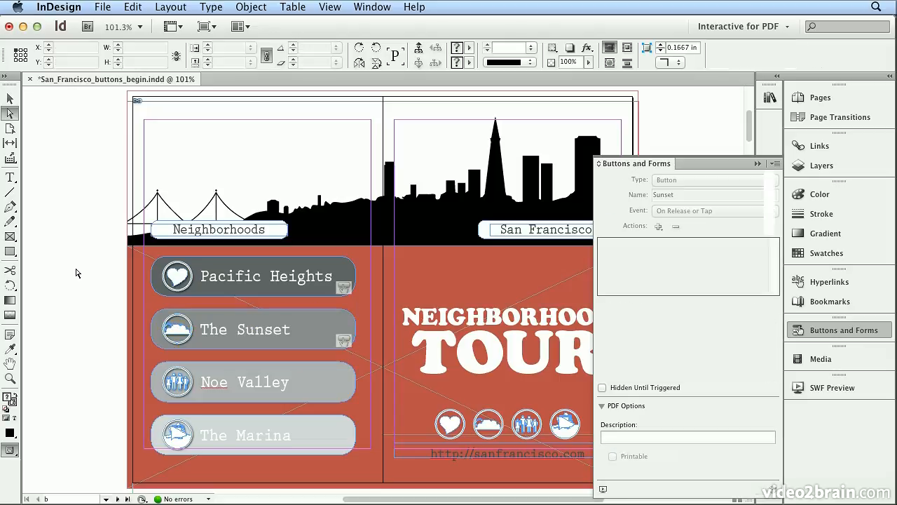
pyautogui.click(343, 327)
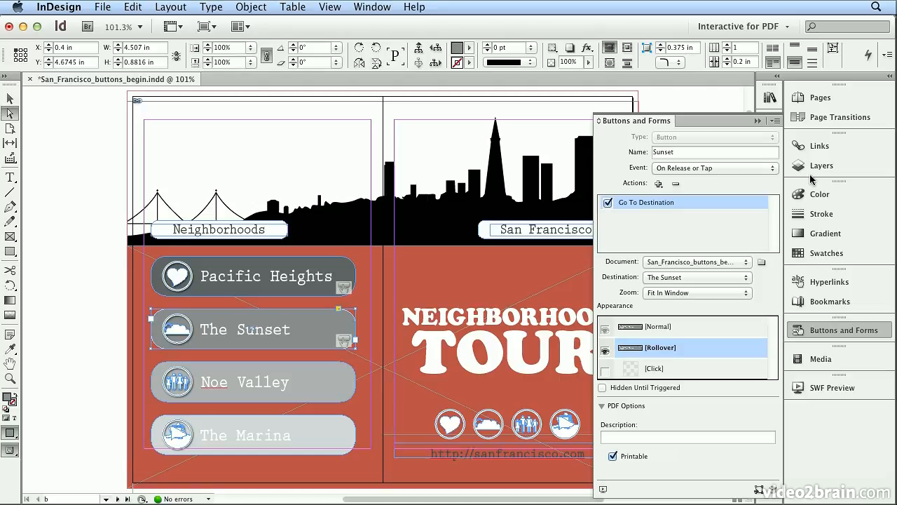
pyautogui.click(811, 253)
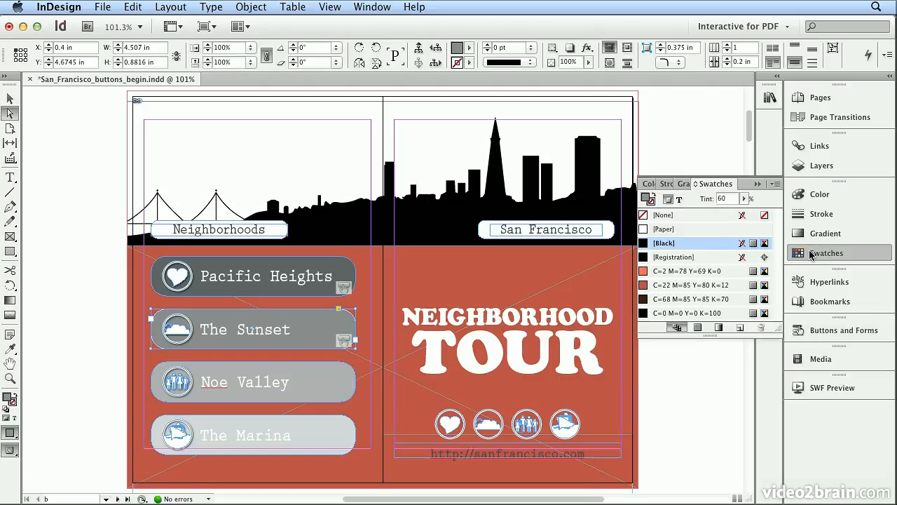
pyautogui.click(703, 315)
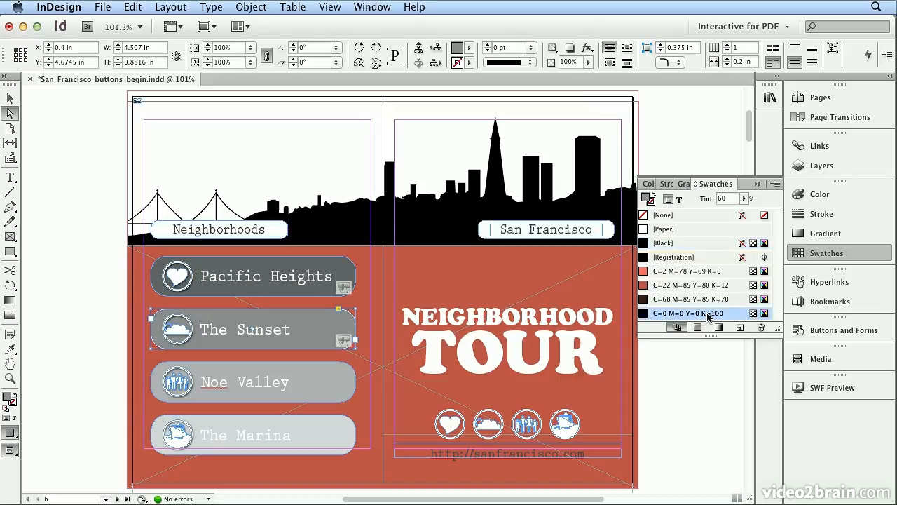
pyautogui.moveTo(747, 200); pyautogui.dragTo(789, 219)
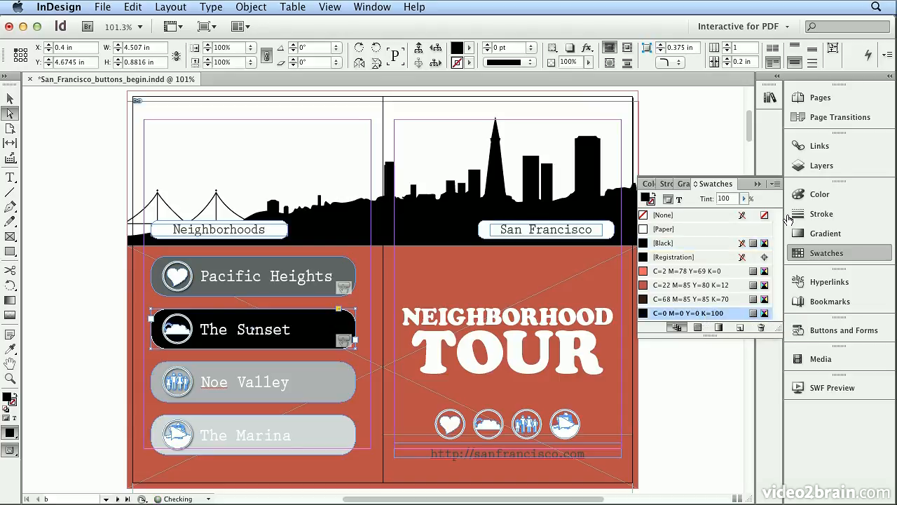
# Add a Rollover appearance state to the PacHeights button.
pyautogui.click(10, 98)
pyautogui.click(279, 289)
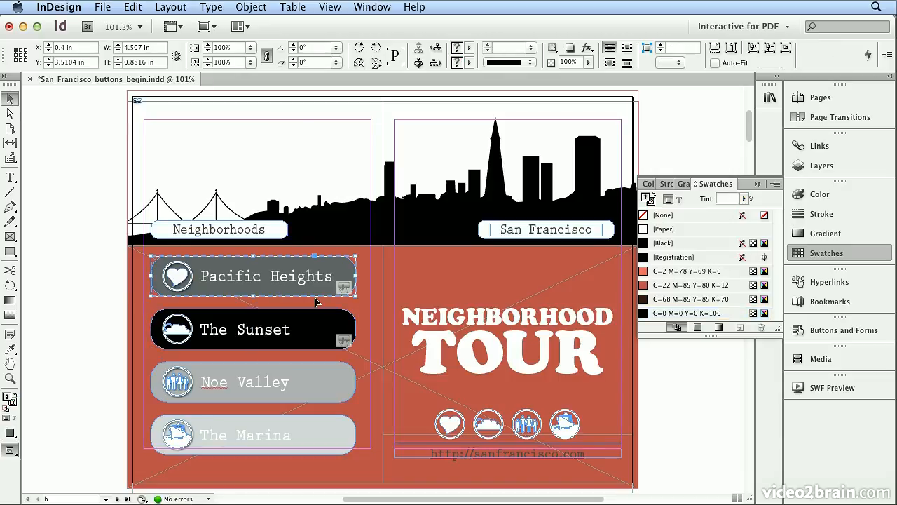
pyautogui.click(801, 331)
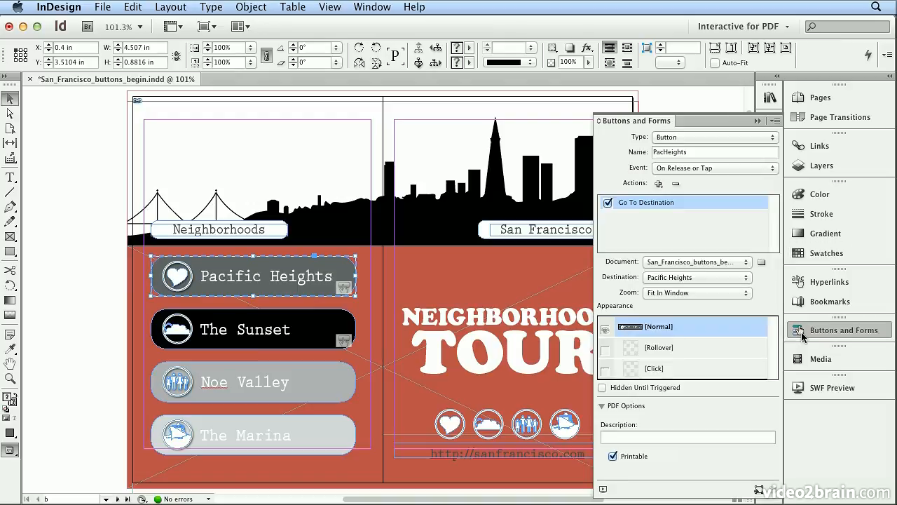
pyautogui.click(705, 354)
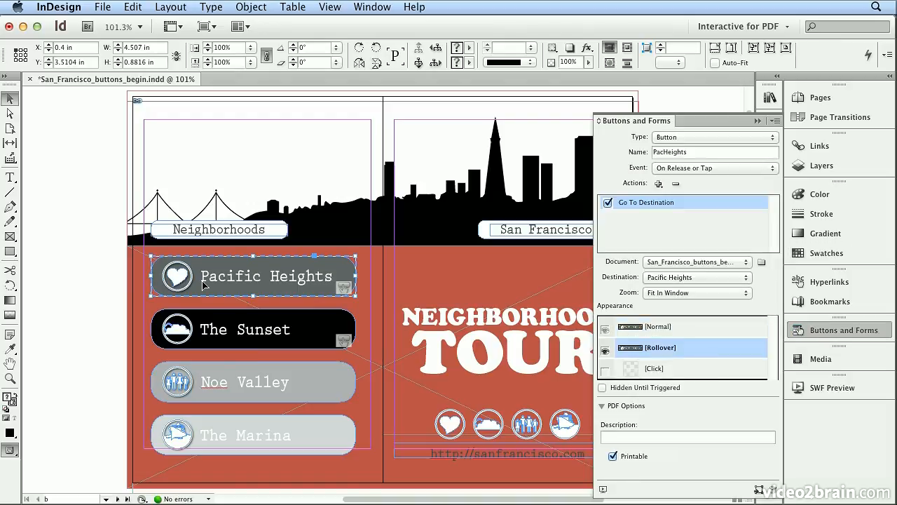
pyautogui.click(75, 269)
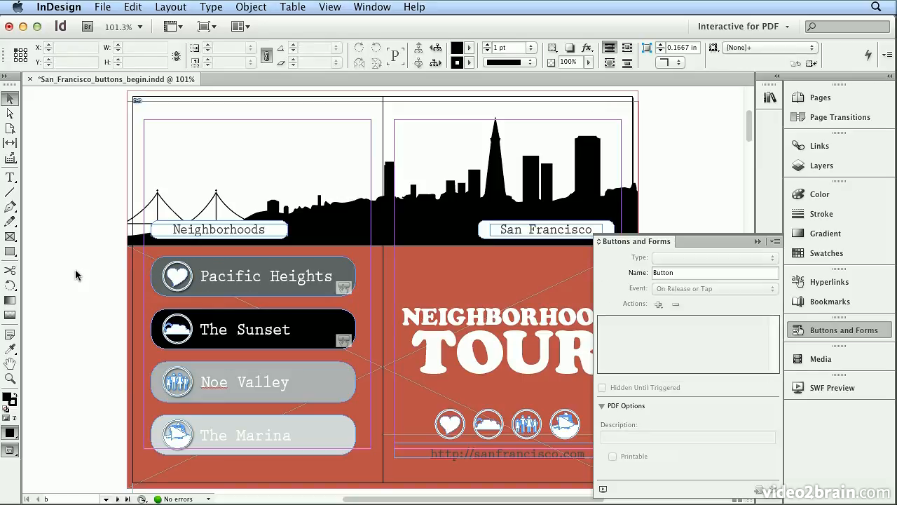
# Fill the PacHeights rollover shape with the C=0 M=0 Y=0 K=100 swatch at 100% tint.
pyautogui.click(7, 116)
pyautogui.click(349, 287)
pyautogui.click(349, 289)
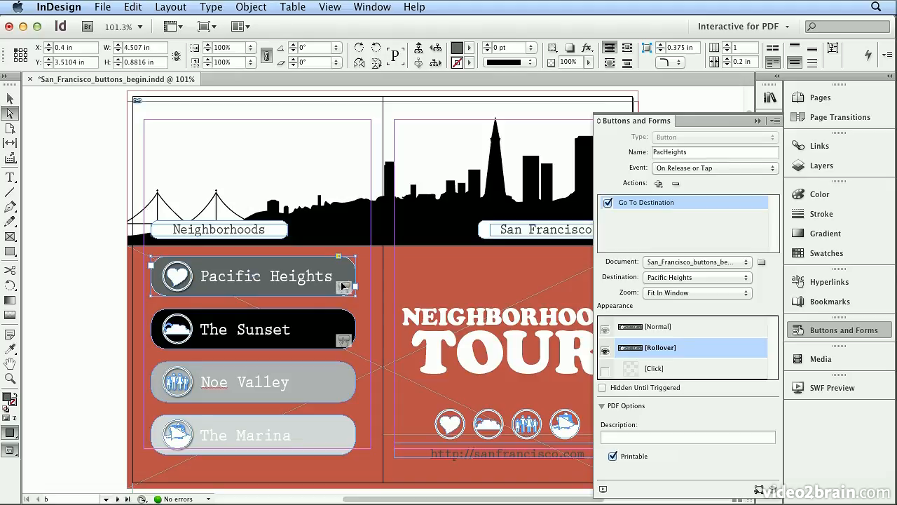
pyautogui.click(859, 259)
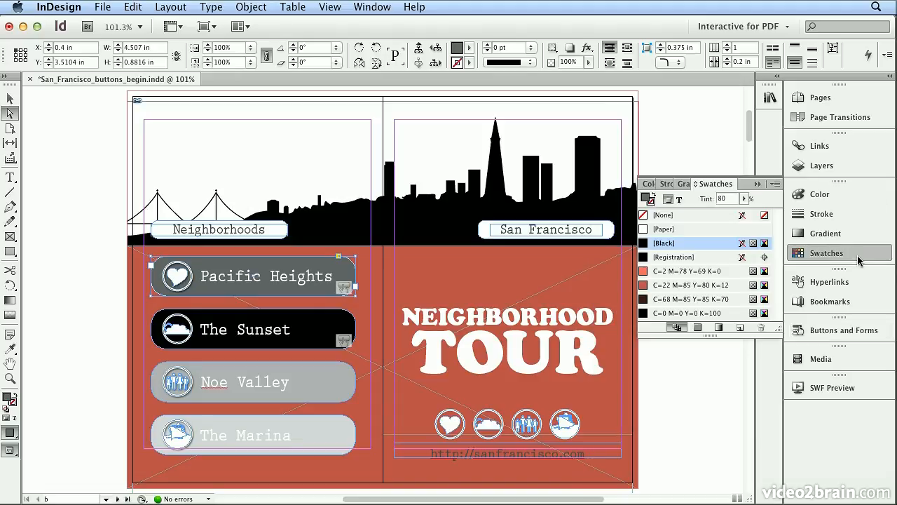
pyautogui.click(726, 314)
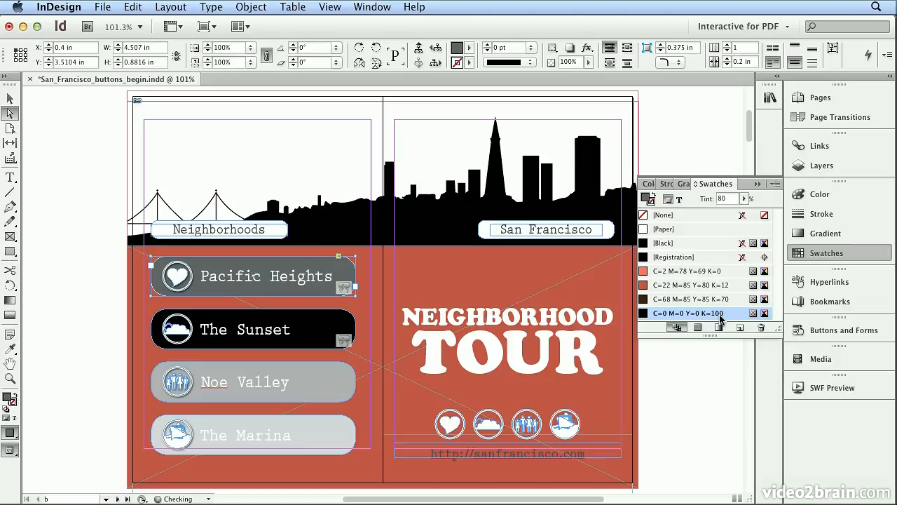
pyautogui.click(745, 198)
pyautogui.moveTo(748, 212); pyautogui.dragTo(786, 217)
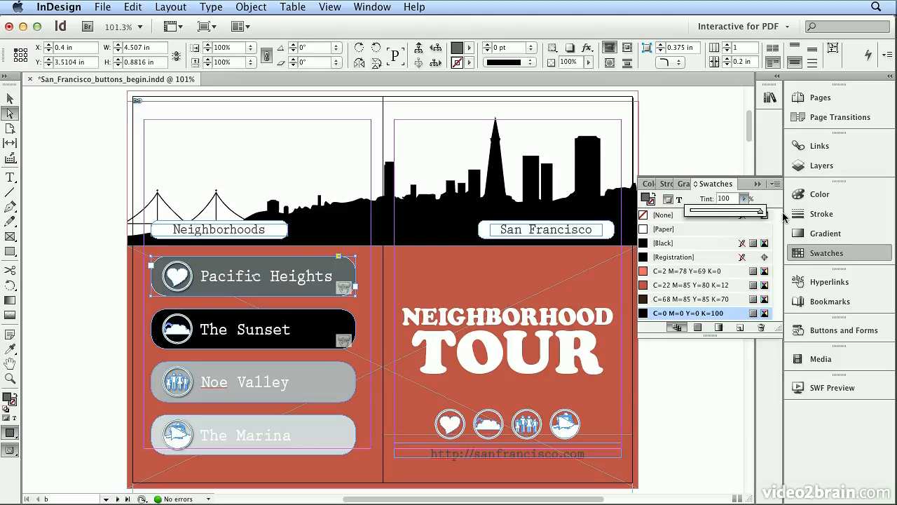
pyautogui.click(71, 232)
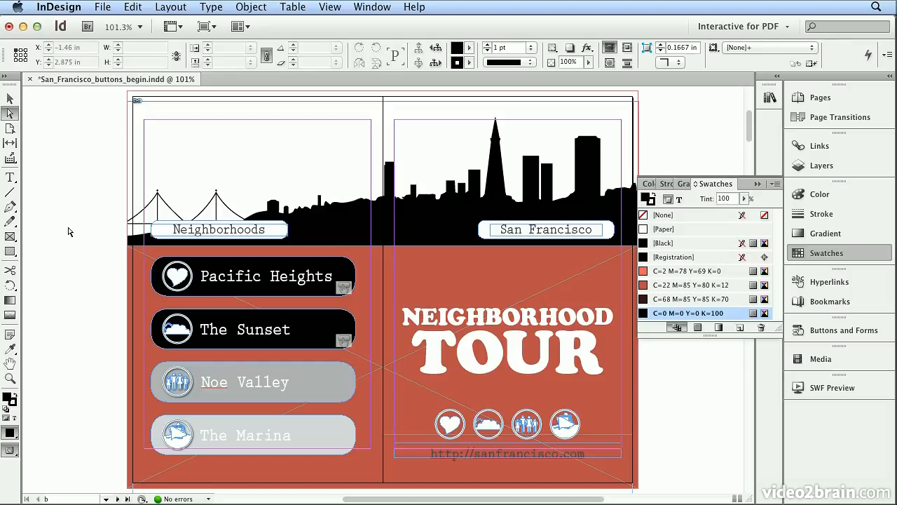
# Export the document as Adobe PDF (Interactive) named san_francisco_guide_buttons.pdf.
pyautogui.click(107, 9)
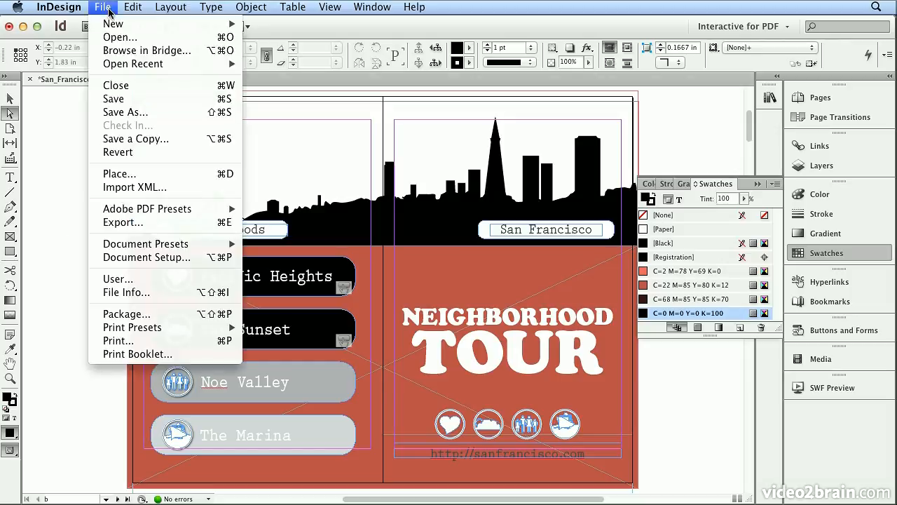
pyautogui.click(142, 223)
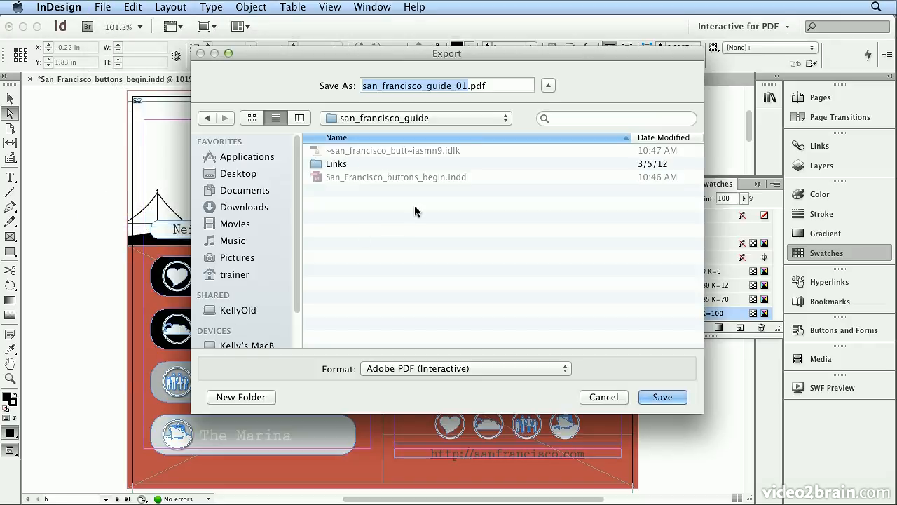
pyautogui.click(468, 83)
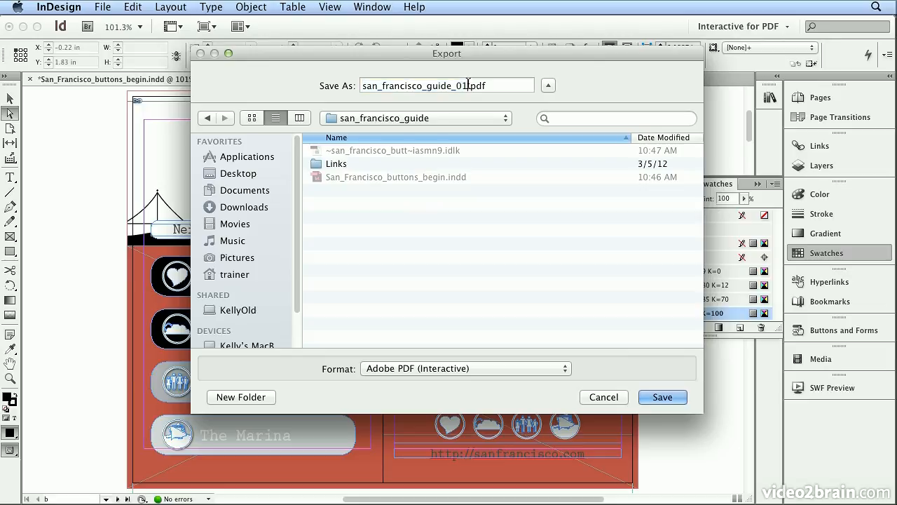
pyautogui.press('BackSpace')
pyautogui.press('BackSpace')
pyautogui.write('buttons')
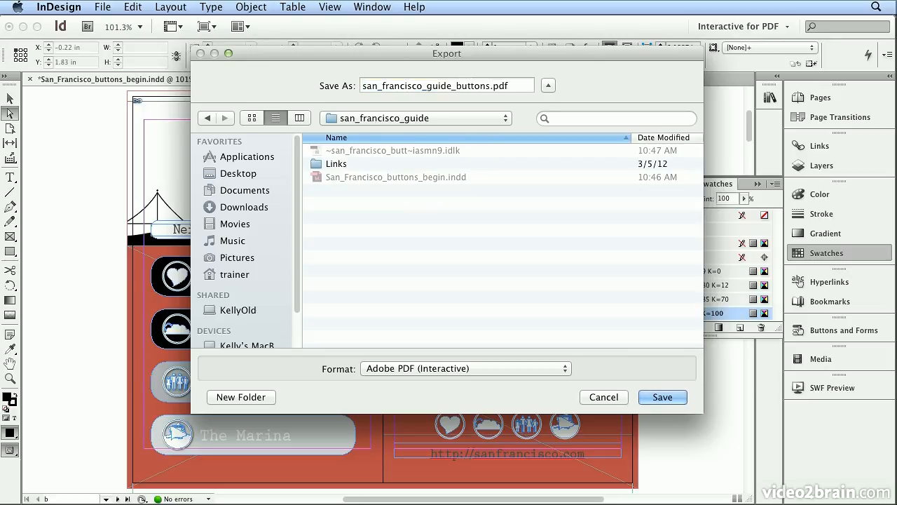
pyautogui.click(528, 370)
pyautogui.click(531, 370)
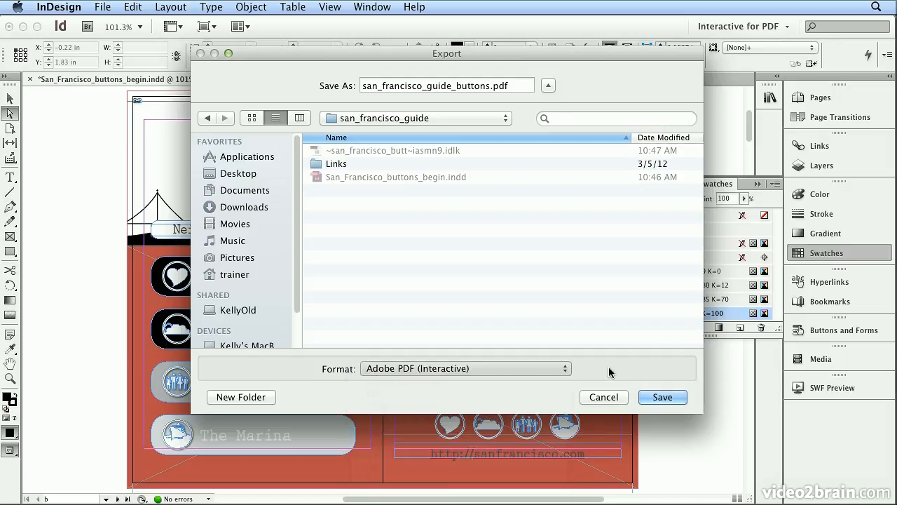
pyautogui.click(672, 397)
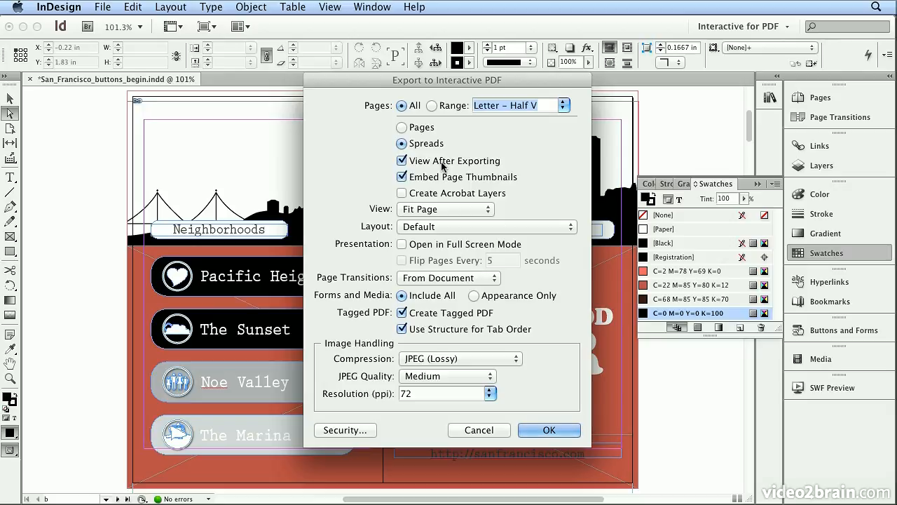
# Confirm the interactive PDF export options with the View setting at Fit Page.
pyautogui.click(438, 209)
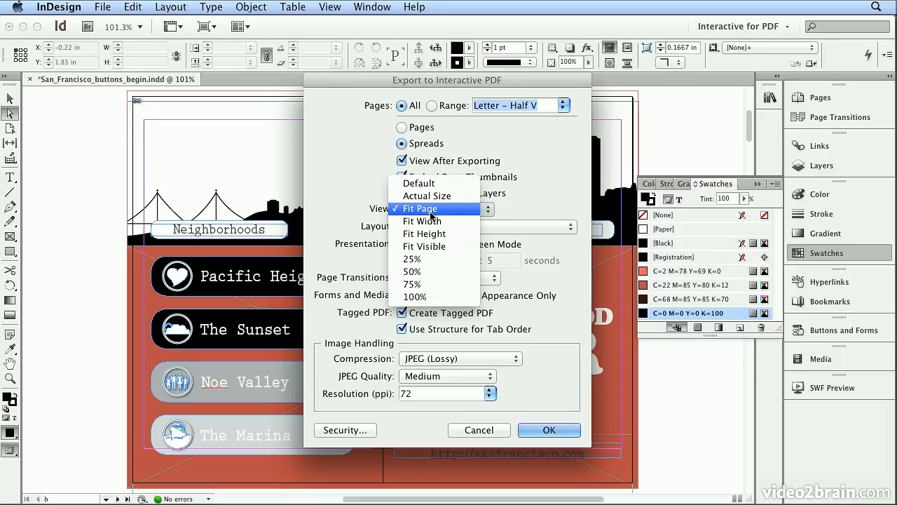
pyautogui.click(432, 210)
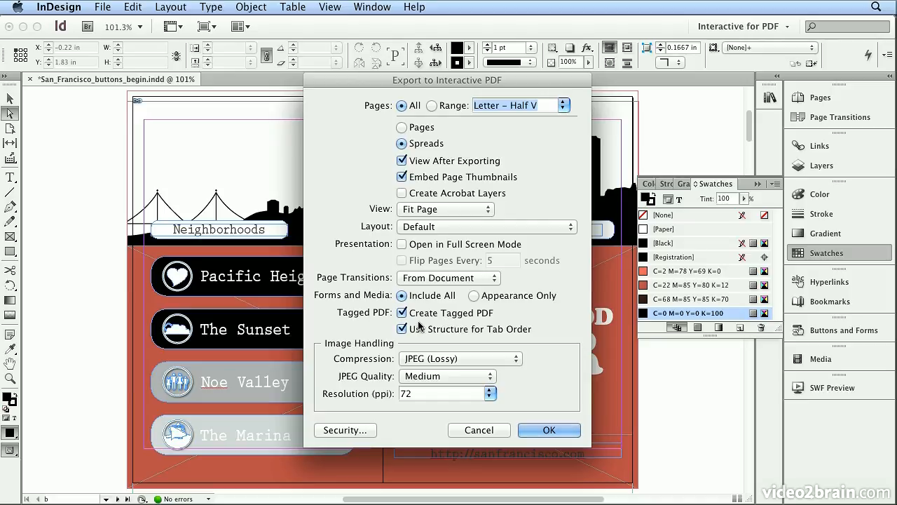
pyautogui.click(554, 429)
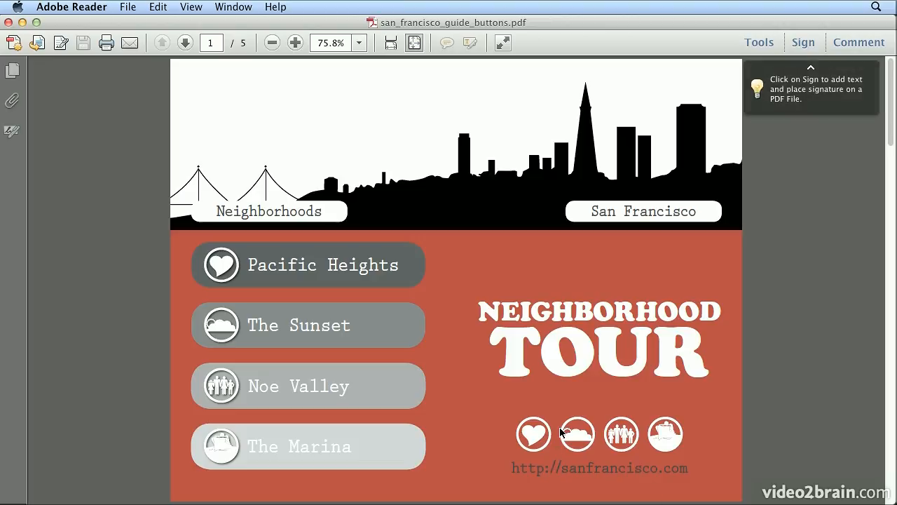
# Test the sanfrancisco.com hyperlink, allowing the site connection, close the browser, and try the Pacific Heights button in the exported PDF.
pyautogui.click(557, 471)
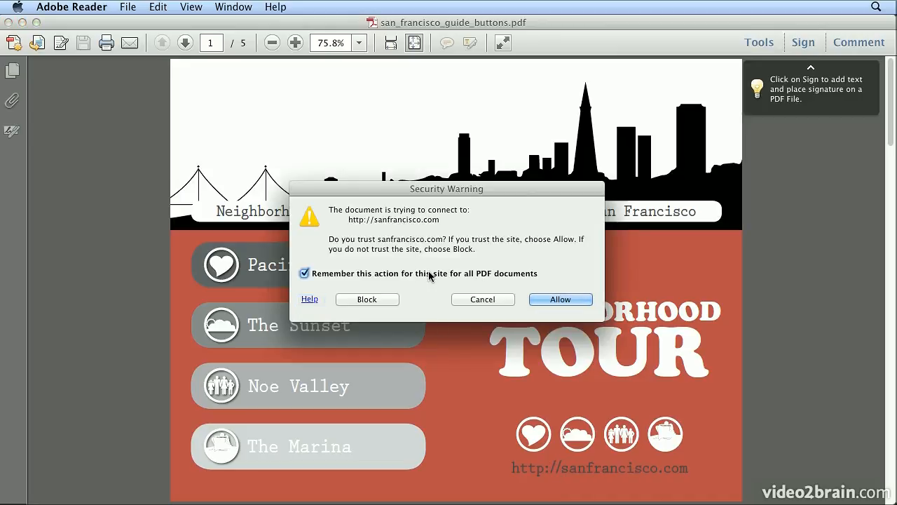
pyautogui.click(560, 299)
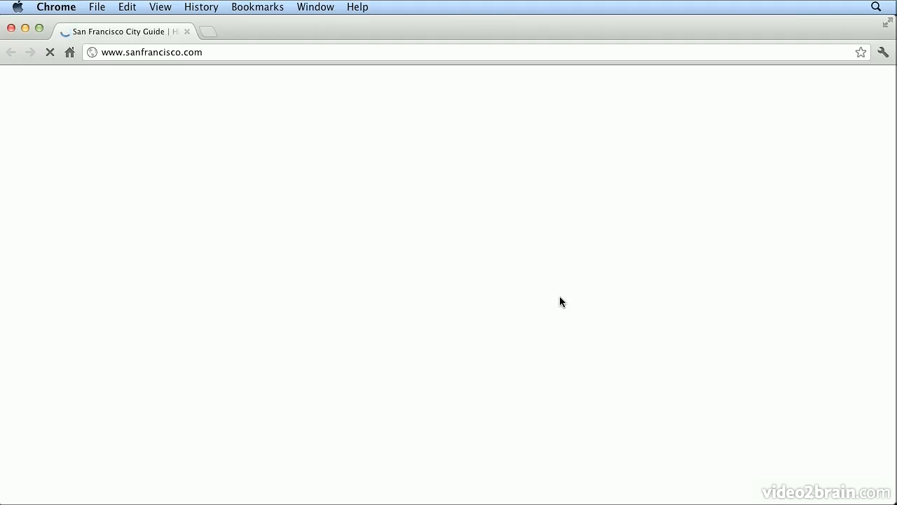
pyautogui.click(11, 28)
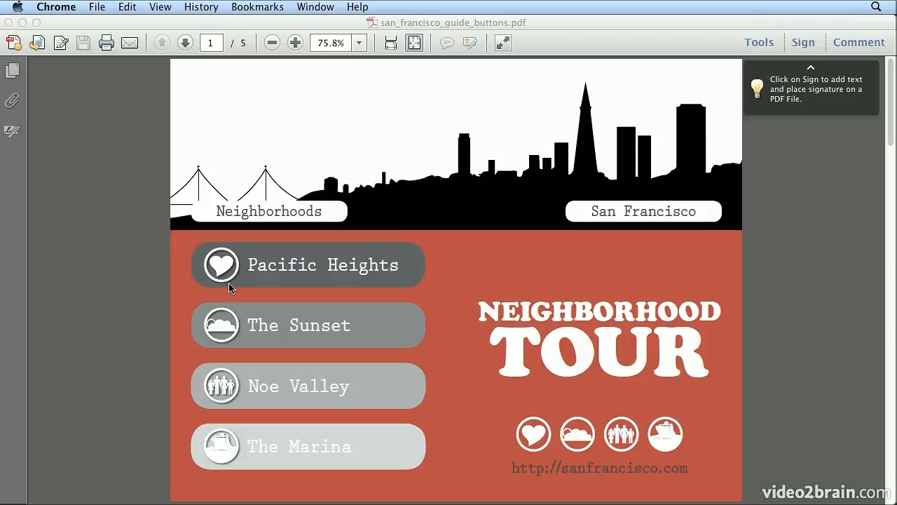
pyautogui.click(138, 243)
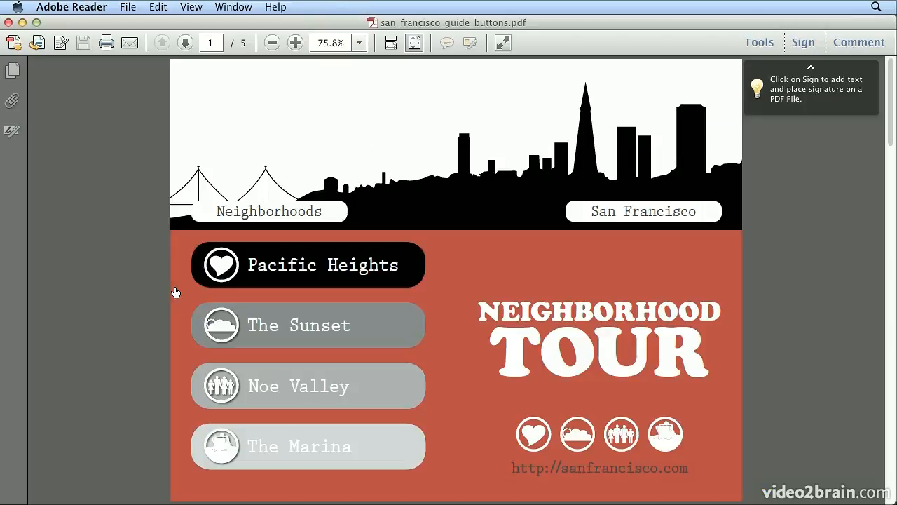
# Test the Pacific Heights and The Sunset buttons in the exported PDF, returning to the cover between them.
pyautogui.click(290, 265)
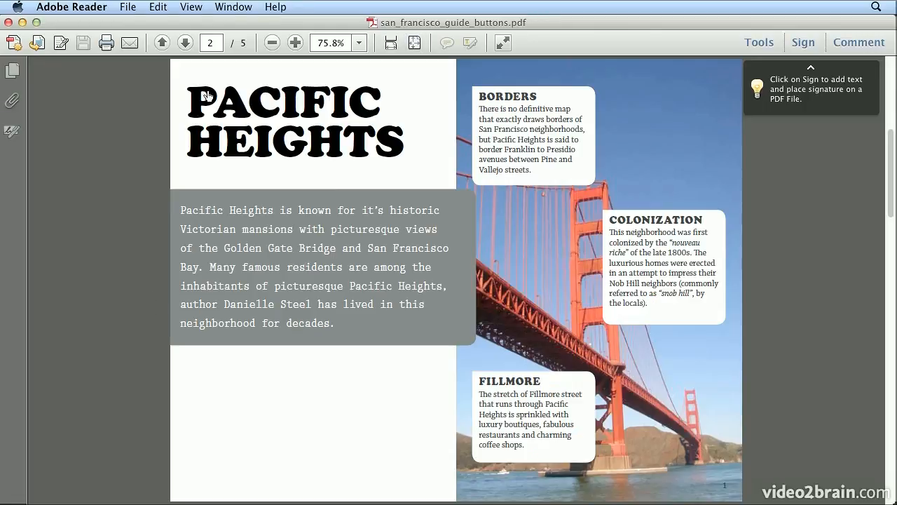
pyautogui.click(163, 43)
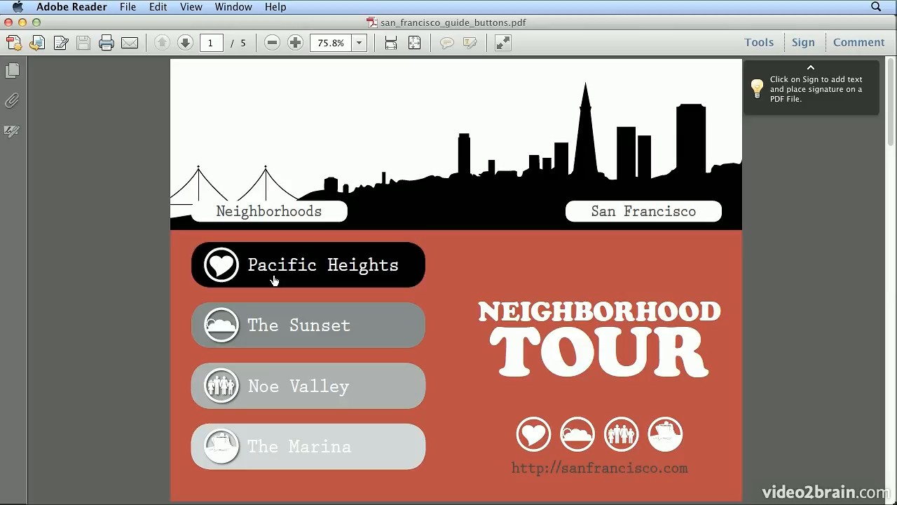
pyautogui.click(269, 314)
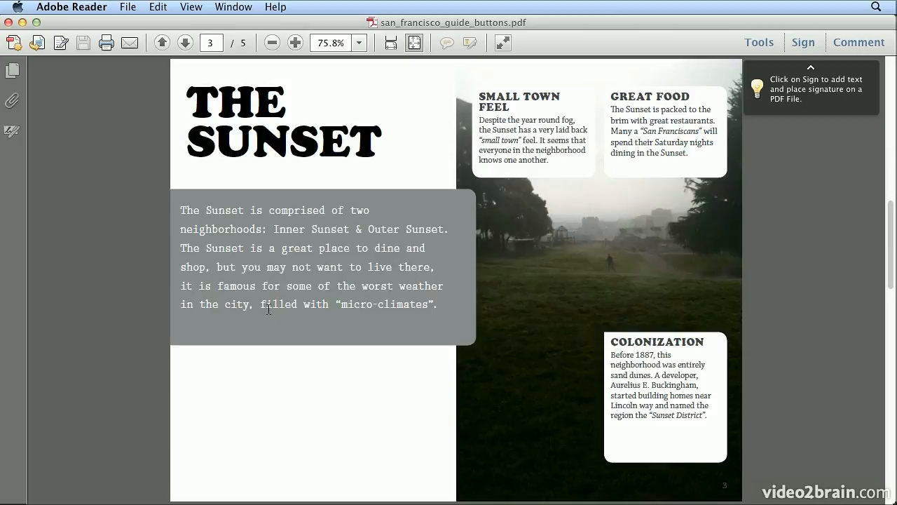
# Close the PDF, go to the Noe Valley page and make its title a text anchor destination named Noe Valley.
pyautogui.click(9, 23)
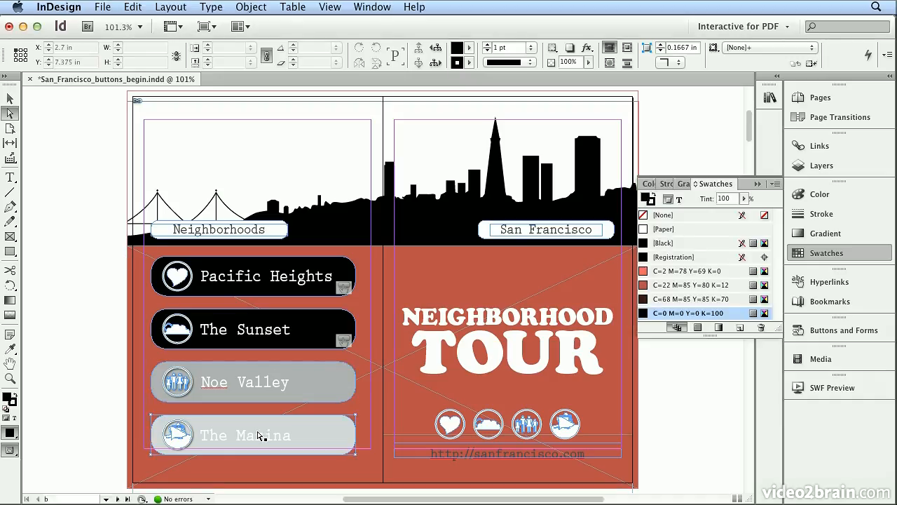
pyautogui.click(854, 287)
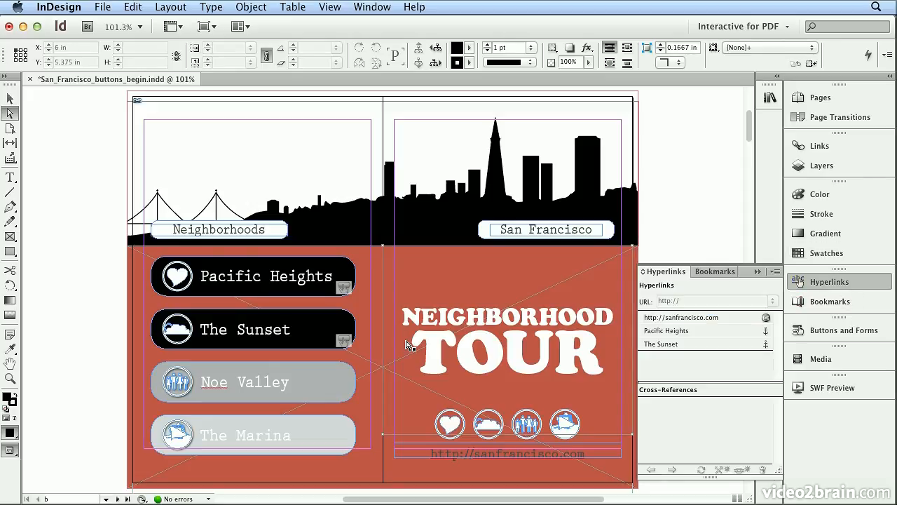
pyautogui.click(118, 498)
pyautogui.click(117, 499)
pyautogui.click(118, 498)
pyautogui.doubleClick(309, 183)
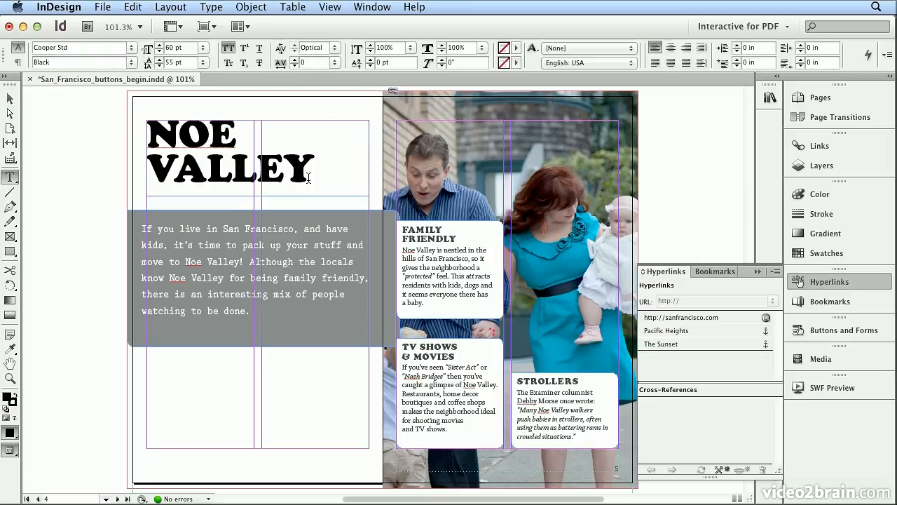
pyautogui.press('super+a')
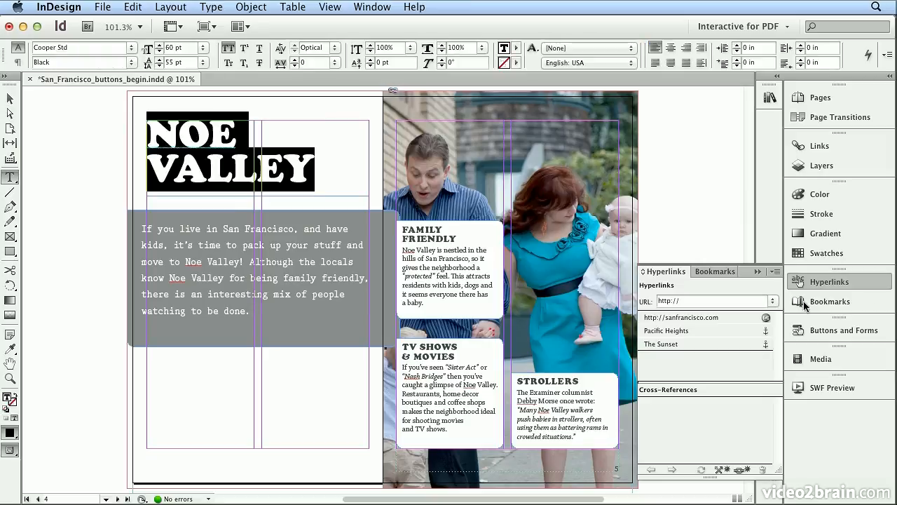
pyautogui.click(775, 272)
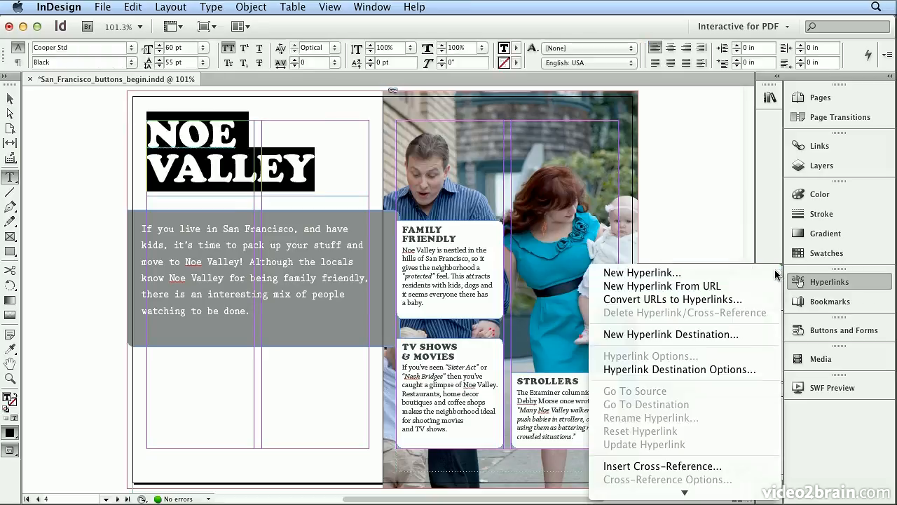
pyautogui.click(761, 334)
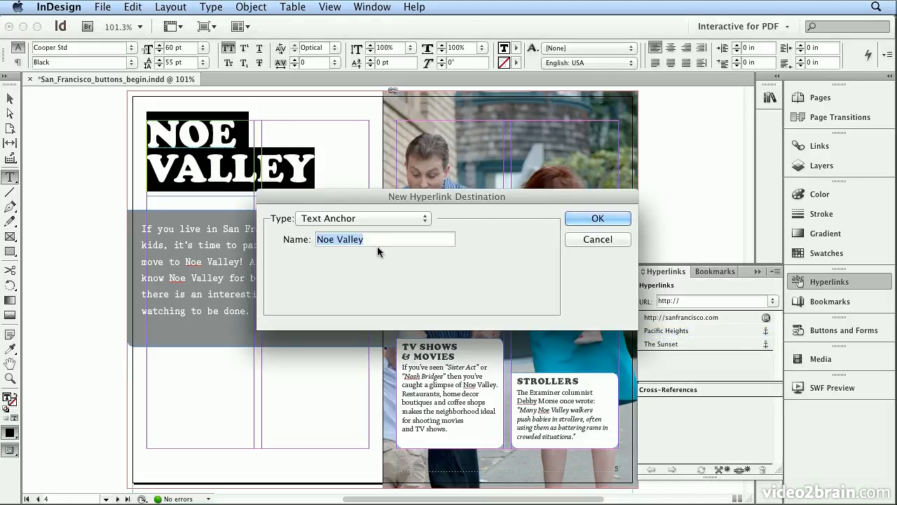
pyautogui.click(600, 219)
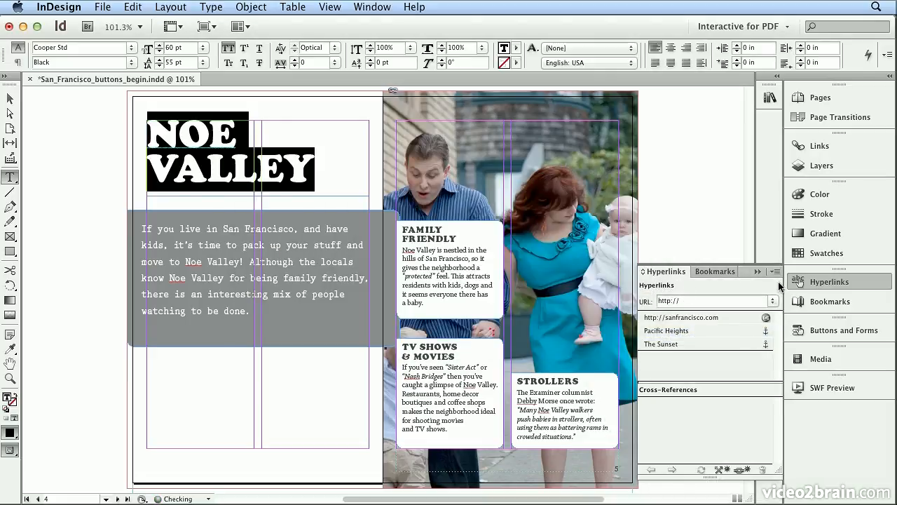
# Create a new hyperlink from the selected title to the Noe Valley text anchor.
pyautogui.click(775, 271)
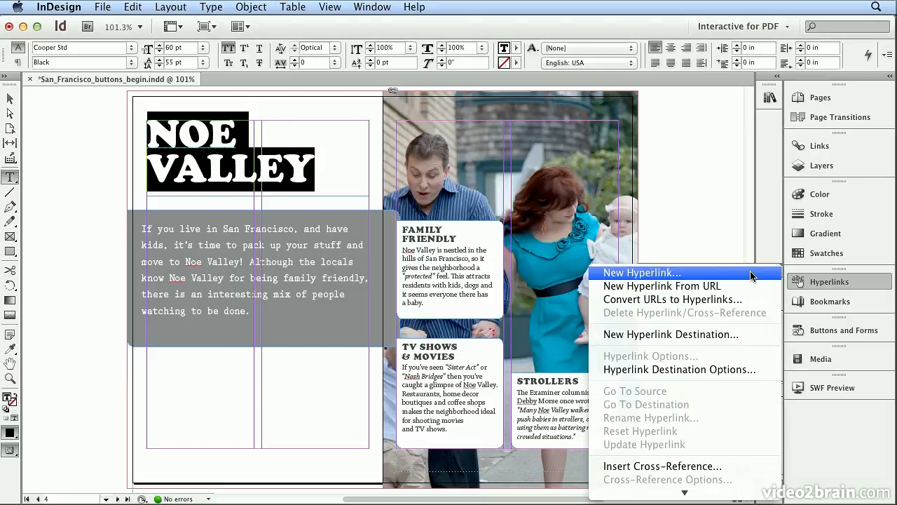
pyautogui.click(752, 276)
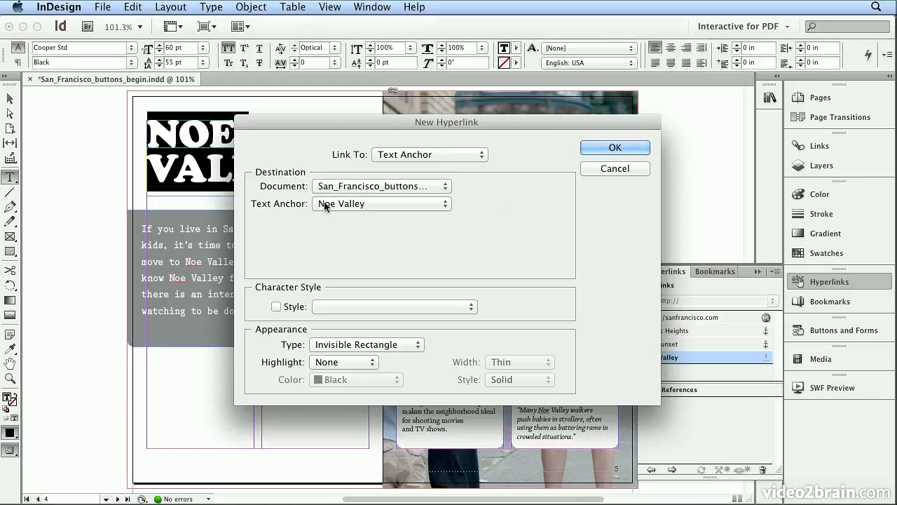
pyautogui.click(587, 149)
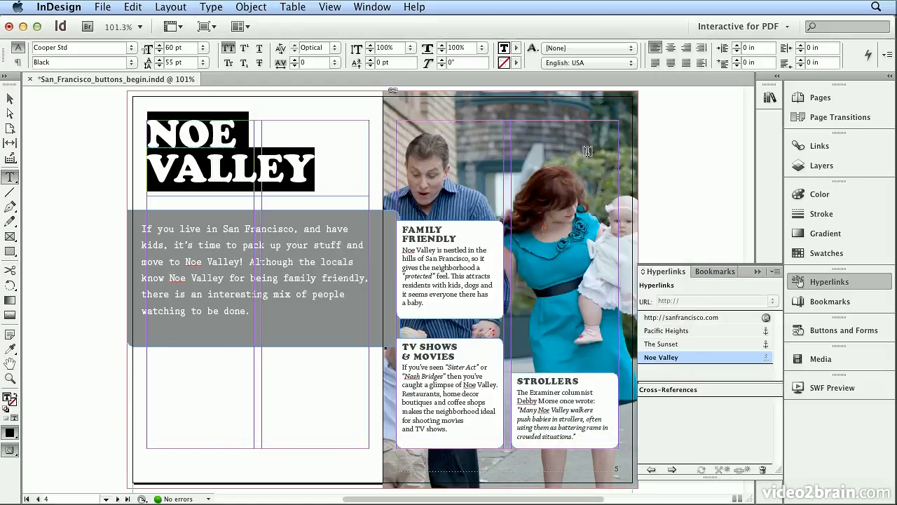
# Return to the cover spread and convert the Noe Valley group into a button.
pyautogui.click(799, 98)
pyautogui.click(698, 169)
pyautogui.doubleClick(696, 170)
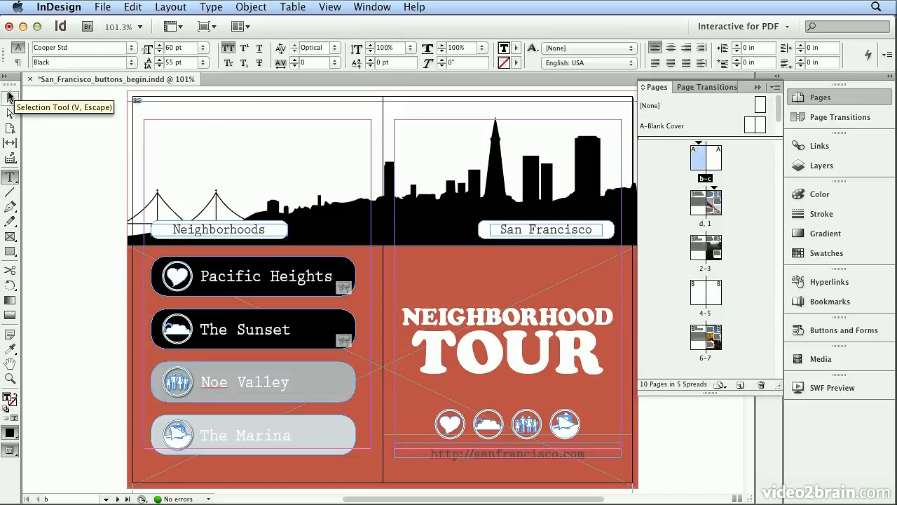
pyautogui.click(11, 96)
pyautogui.click(223, 398)
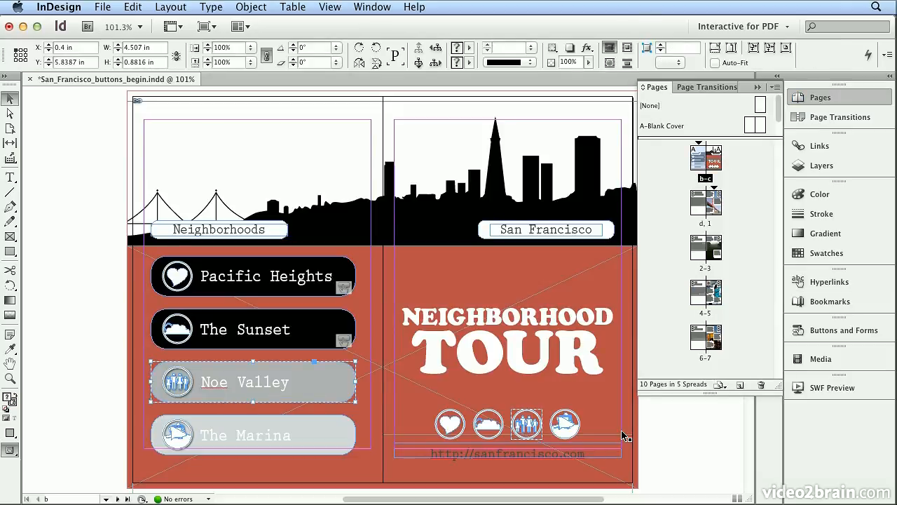
pyautogui.click(815, 332)
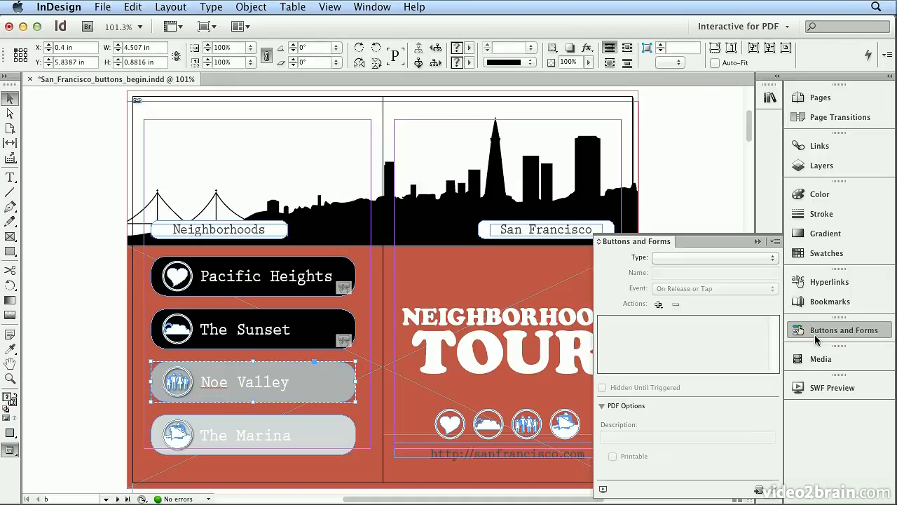
pyautogui.click(757, 491)
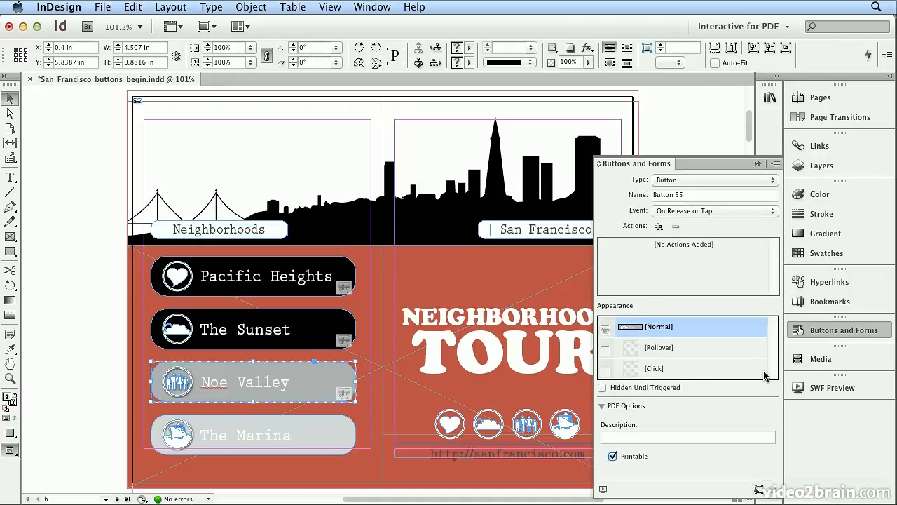
# Name the button Noe and add a Go To Destination action targeting Noe Valley with Fit In Window zoom.
pyautogui.moveTo(690, 195); pyautogui.dragTo(591, 179)
pyautogui.write('Noe')
pyautogui.click(658, 226)
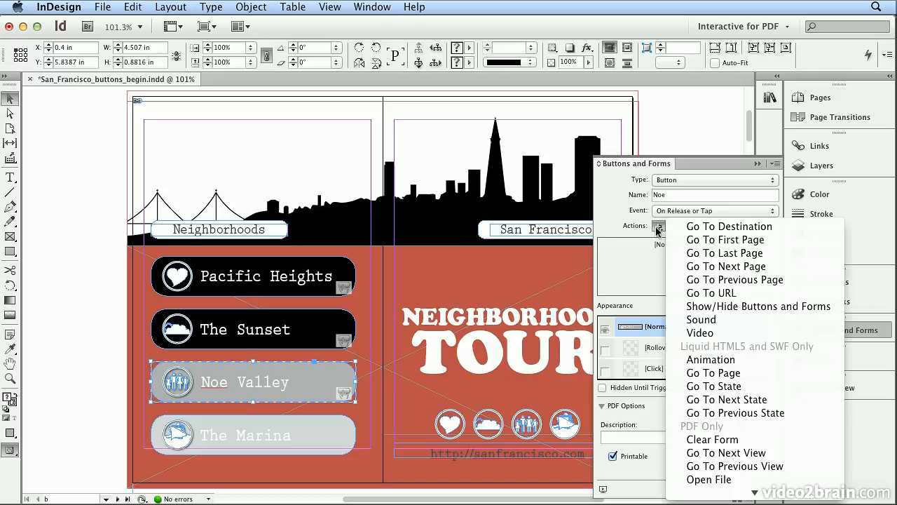
pyautogui.click(697, 229)
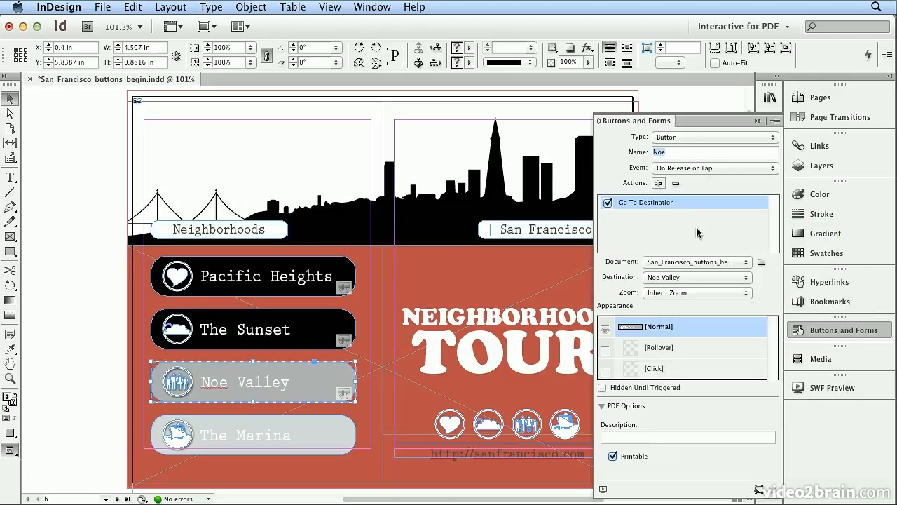
pyautogui.click(691, 278)
pyautogui.click(692, 278)
pyautogui.click(689, 293)
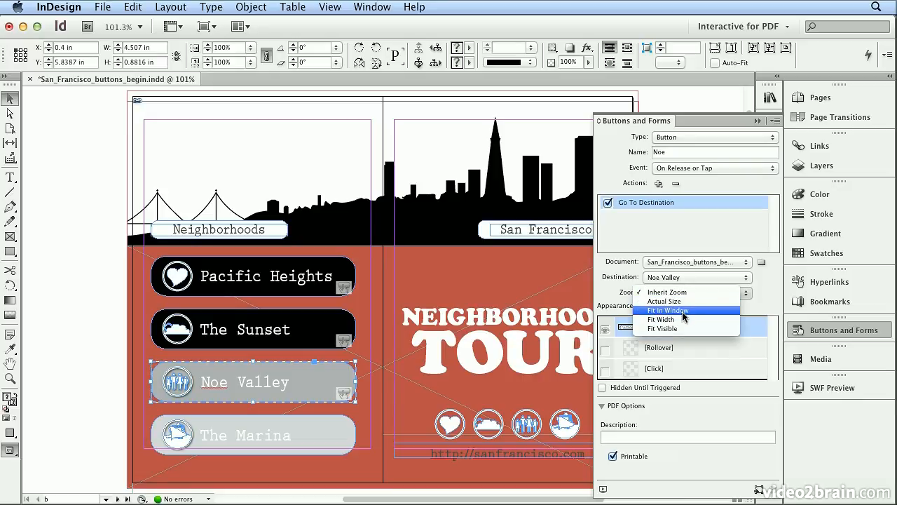
pyautogui.click(683, 317)
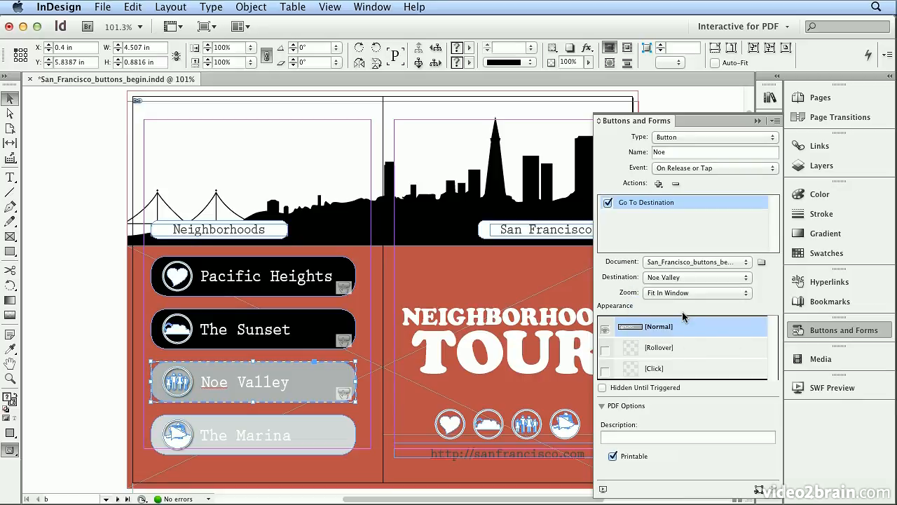
# Enable the Noe button's Rollover state and fill its shape with the C=0 M=0 Y=0 K=100 swatch at 100% tint.
pyautogui.click(675, 348)
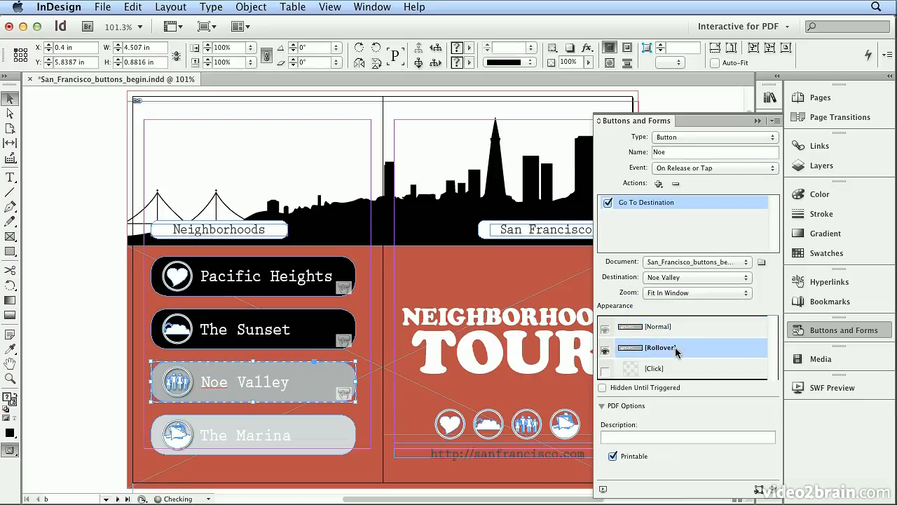
pyautogui.click(122, 286)
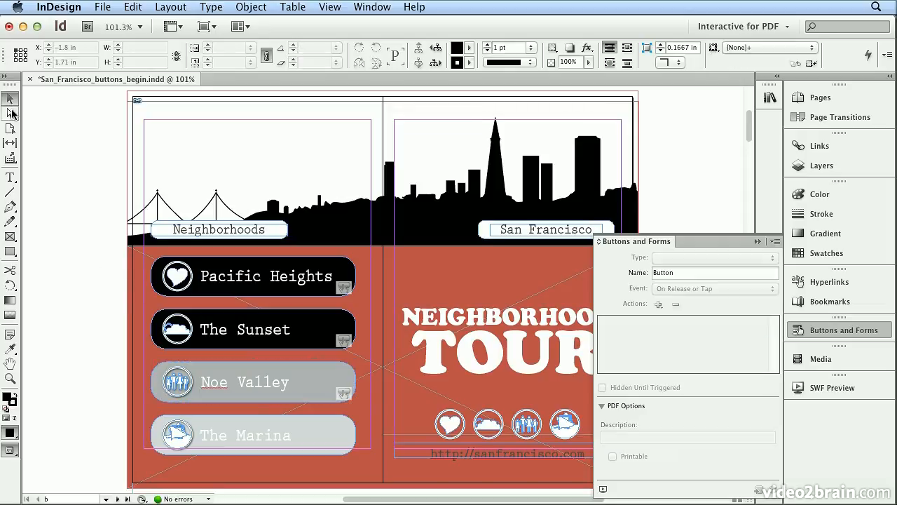
pyautogui.click(10, 113)
pyautogui.click(334, 381)
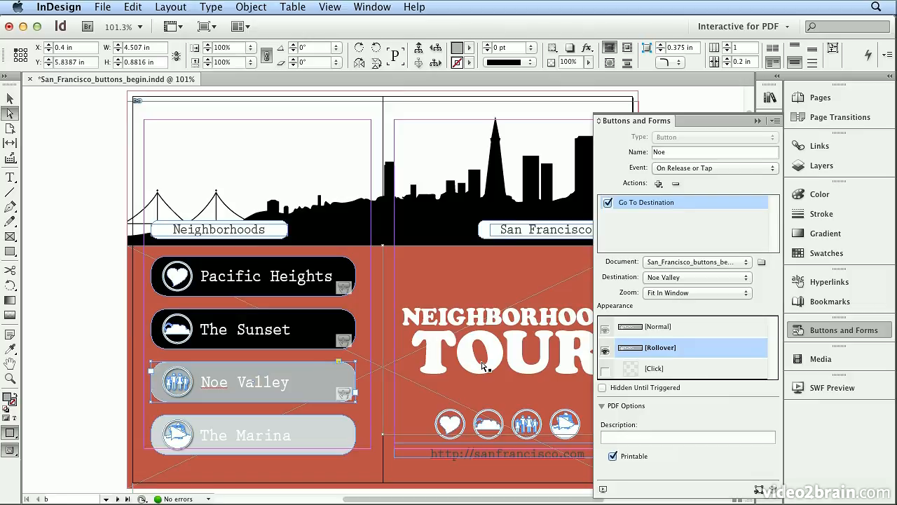
pyautogui.click(811, 256)
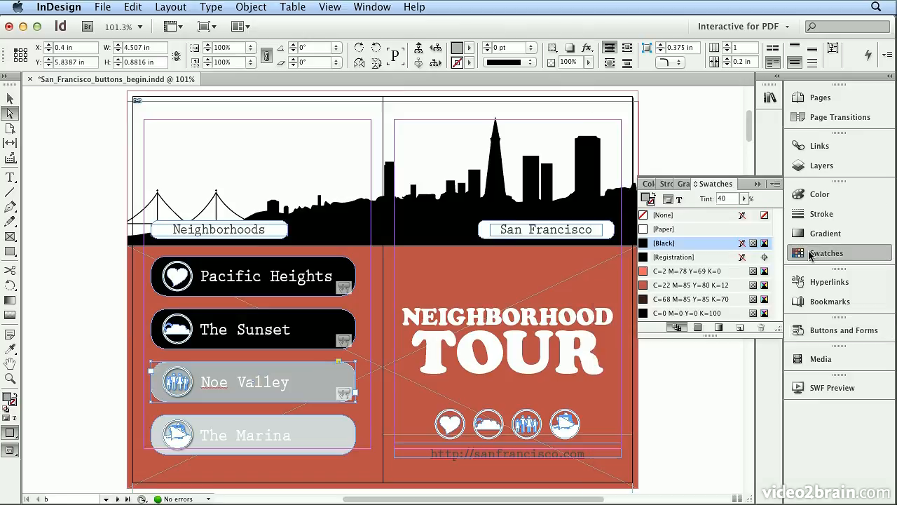
pyautogui.click(689, 313)
pyautogui.click(745, 199)
pyautogui.moveTo(744, 212); pyautogui.dragTo(813, 209)
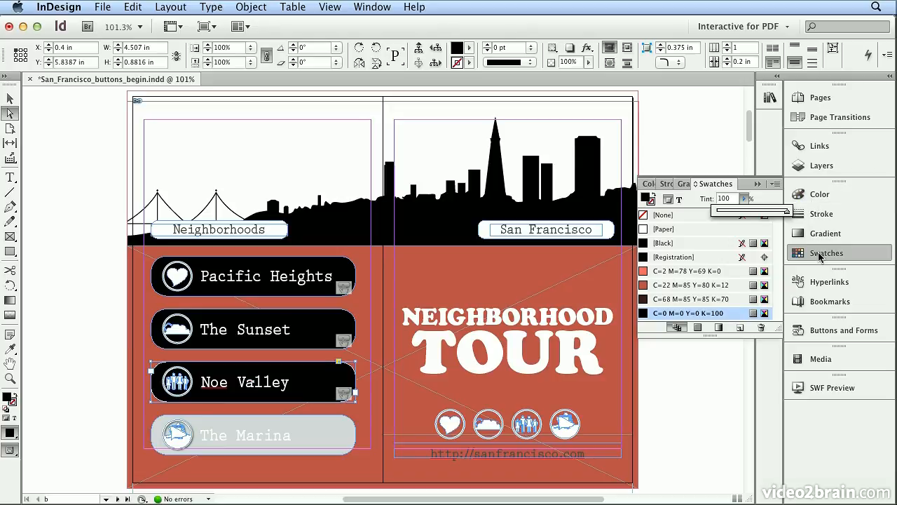
# Review the Noe Valley button's appearance states and action settings against the other buttons.
pyautogui.click(833, 333)
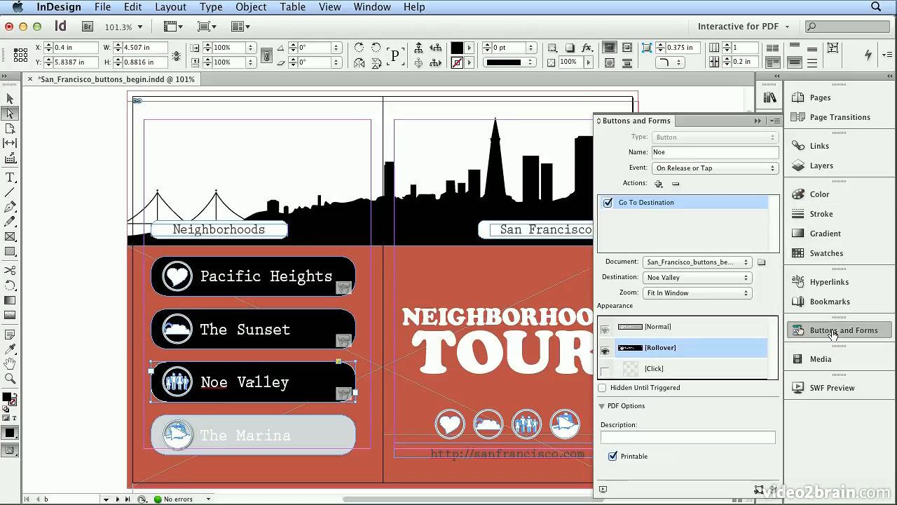
pyautogui.click(775, 121)
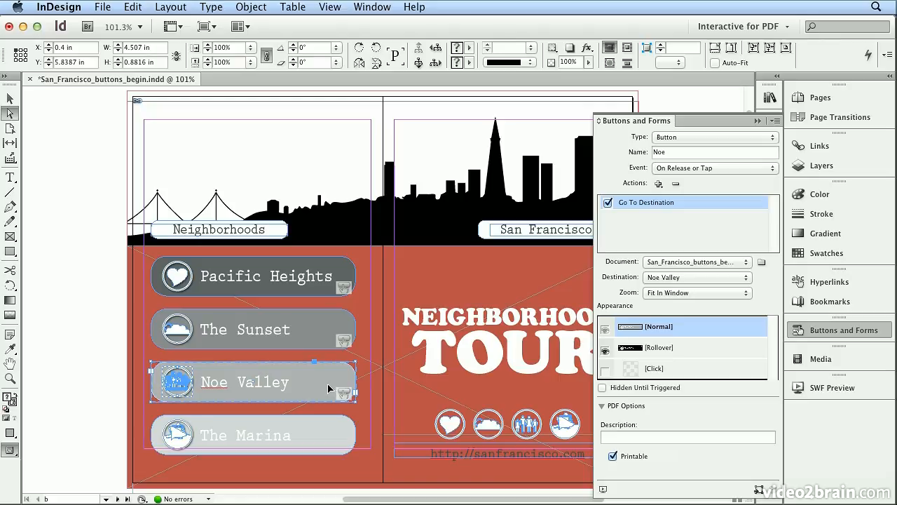
pyautogui.click(472, 457)
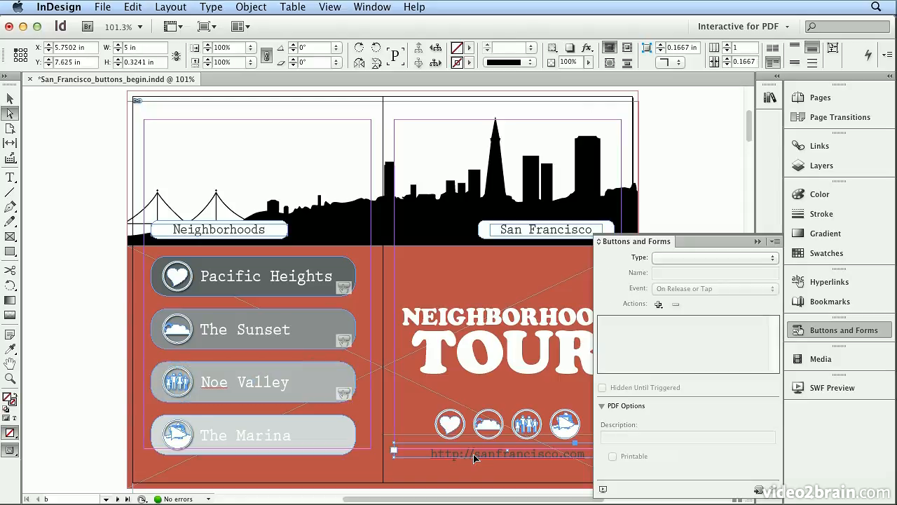
pyautogui.click(310, 281)
pyautogui.click(280, 397)
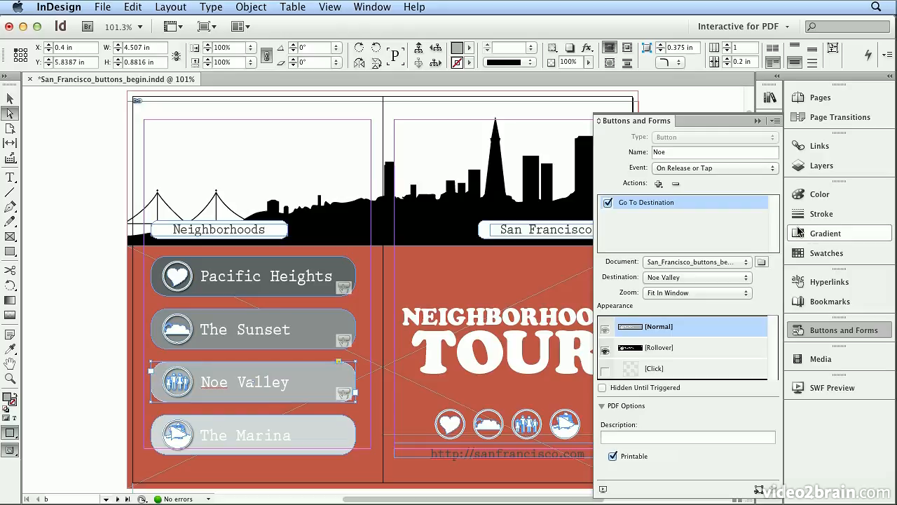
pyautogui.click(850, 330)
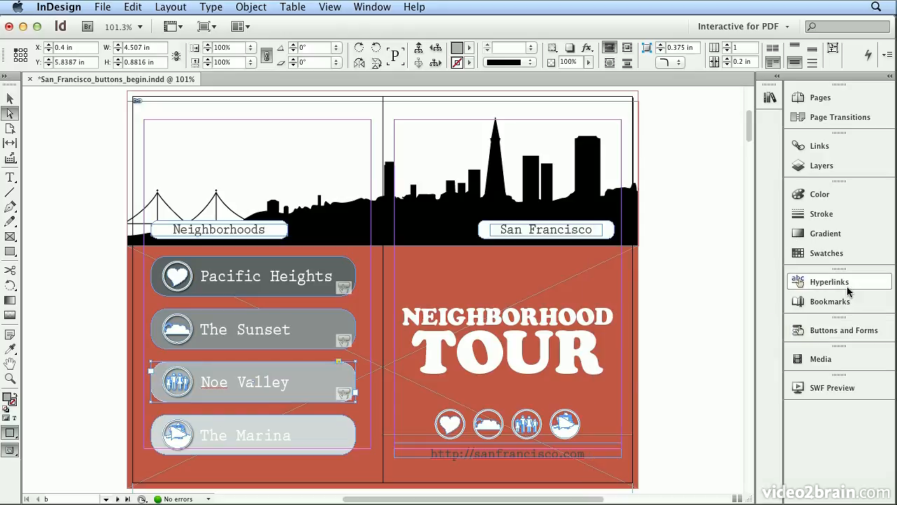